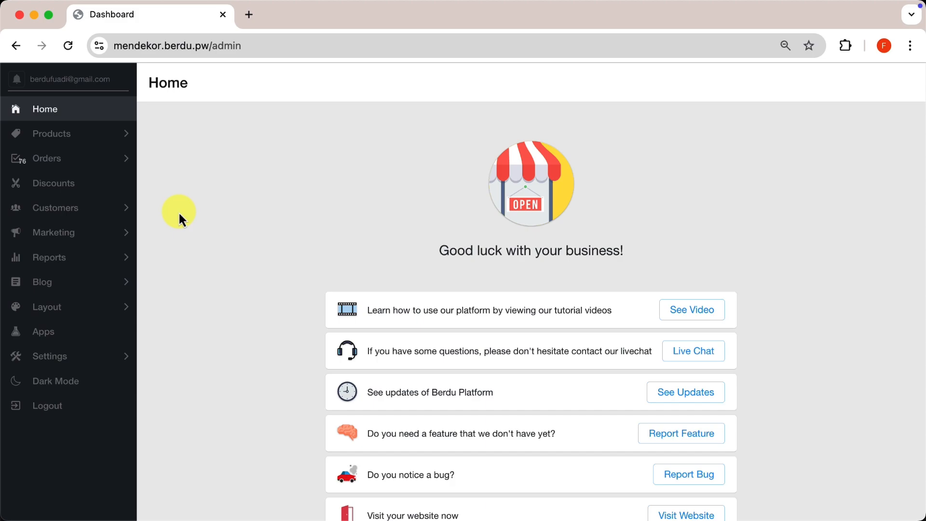
- Open the CARDIGAN LP custom page for editing
{"action": "left_click", "coordinate": [91, 308]}
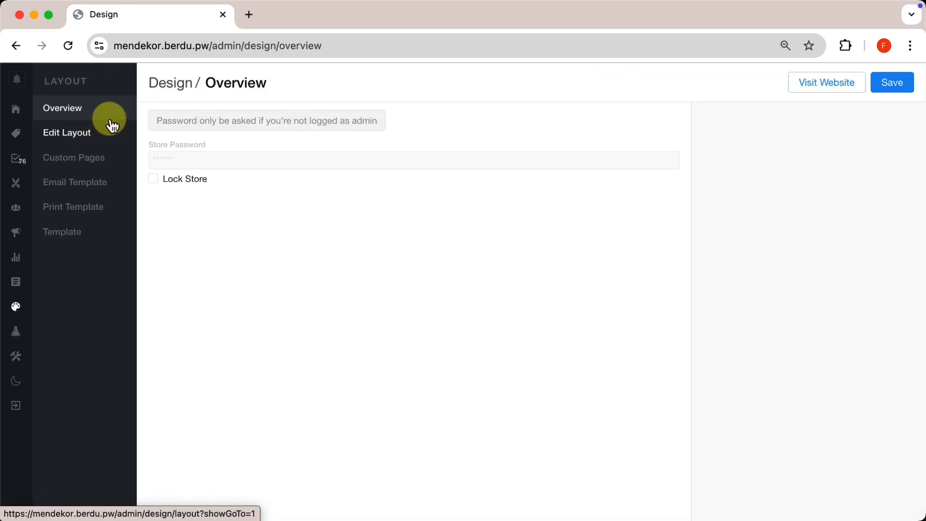
{"action": "left_click", "coordinate": [101, 163]}
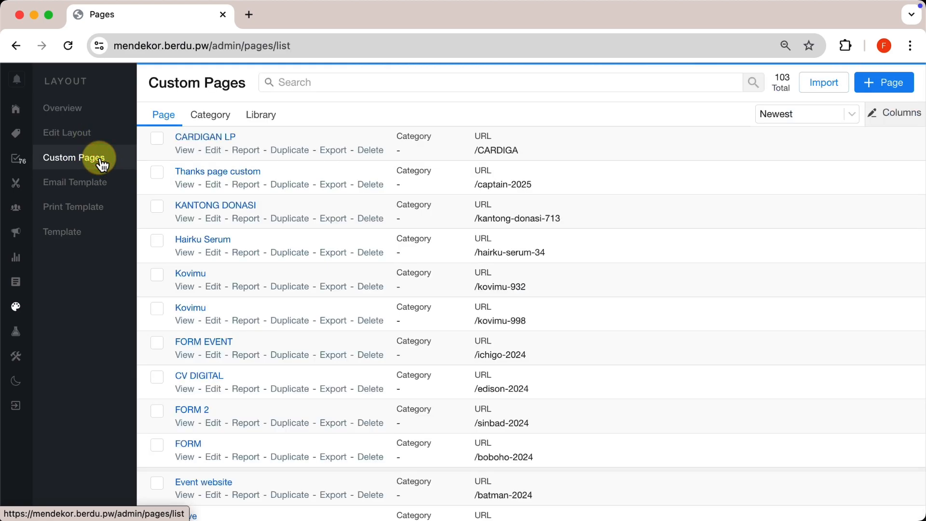
{"action": "left_click", "coordinate": [213, 155]}
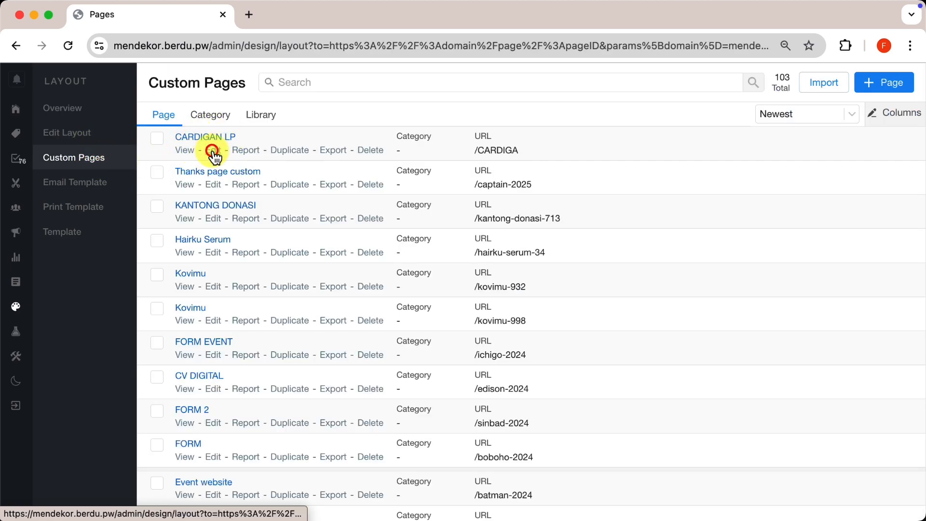
- Add a Checkout Form section to the CARDIGAN LP page, finding it by searching the section list for CHEC
{"action": "scroll", "coordinate": [531, 246], "scroll_direction": "down", "scroll_amount": 4}
{"action": "scroll", "coordinate": [530, 246], "scroll_direction": "down", "scroll_amount": 20}
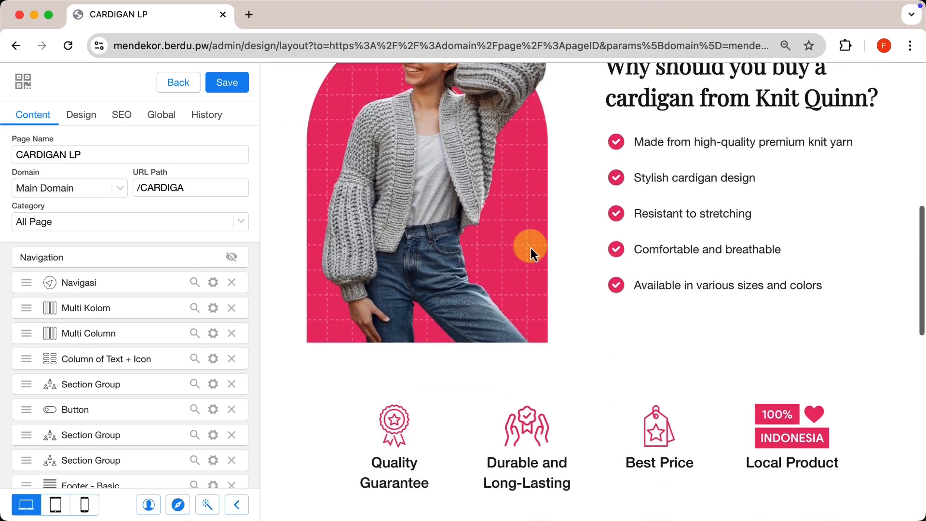
{"action": "scroll", "coordinate": [531, 247], "scroll_direction": "up", "scroll_amount": 18}
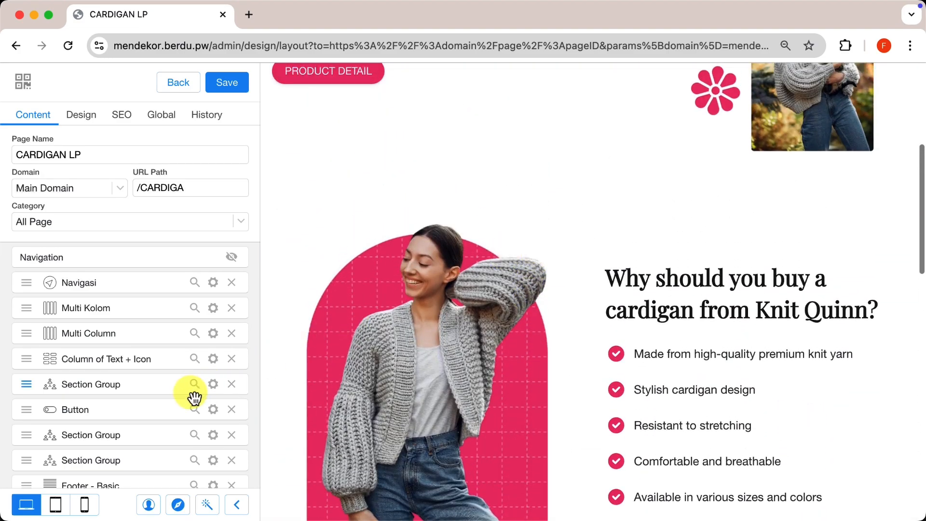
{"action": "scroll", "coordinate": [192, 393], "scroll_direction": "down", "scroll_amount": 4}
{"action": "left_click", "coordinate": [111, 433]}
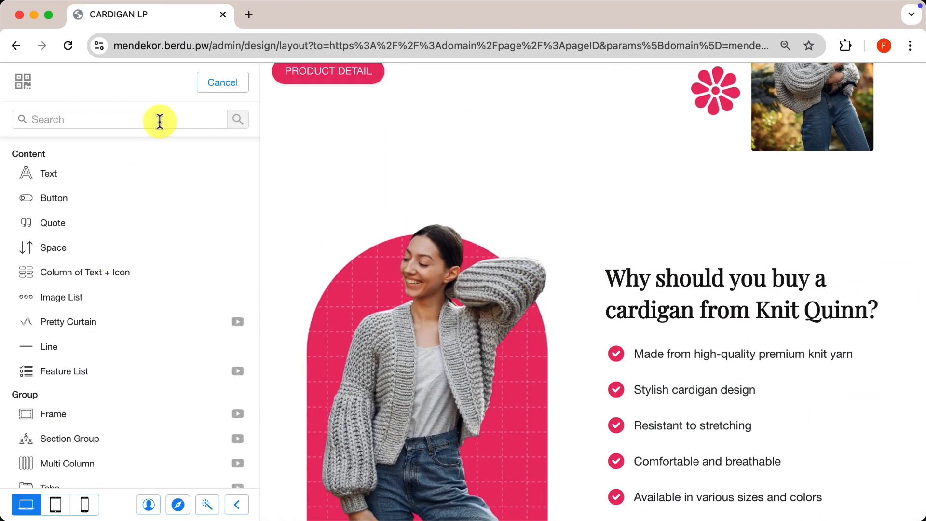
{"action": "type", "text": "CHEC"}
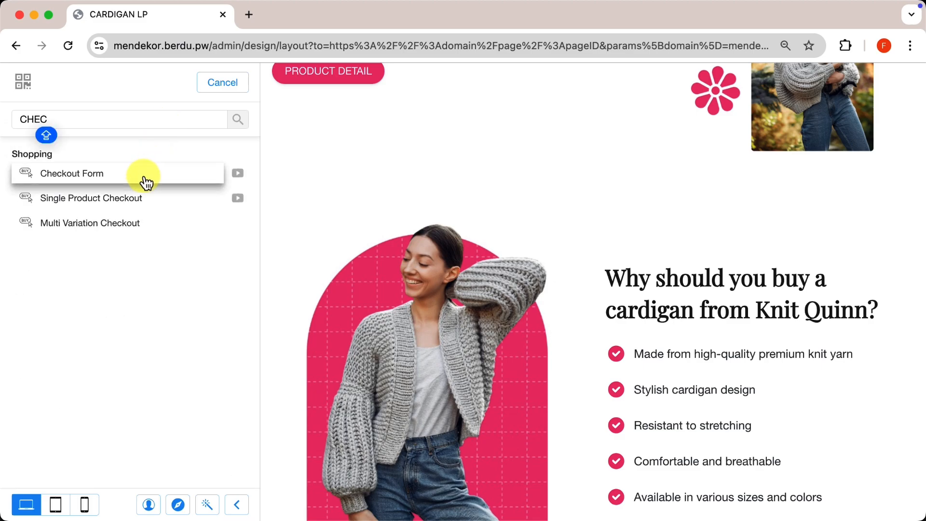
{"action": "left_click", "coordinate": [143, 174]}
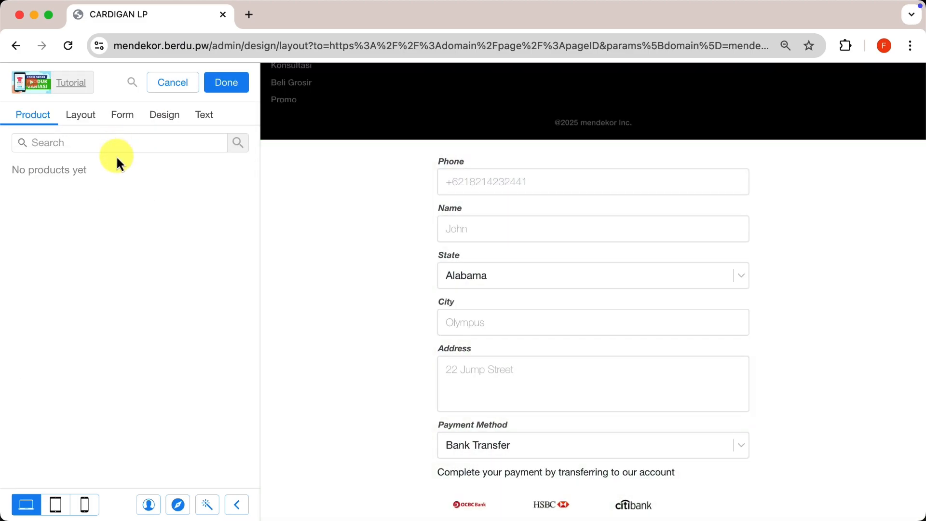
- Add the product Cardigan Monellina Fashion to the checkout form with color Grey and size M
{"action": "left_click", "coordinate": [116, 141]}
{"action": "left_click", "coordinate": [114, 245]}
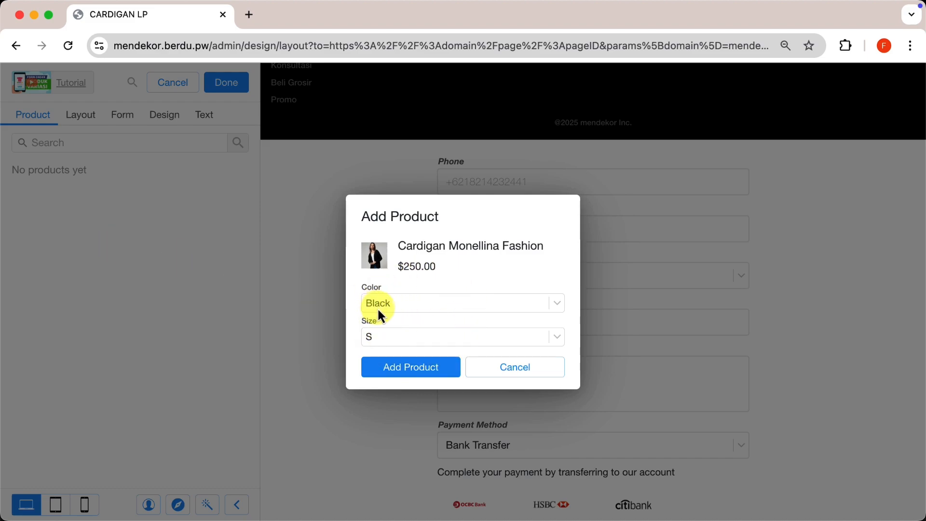
{"action": "left_click", "coordinate": [415, 302]}
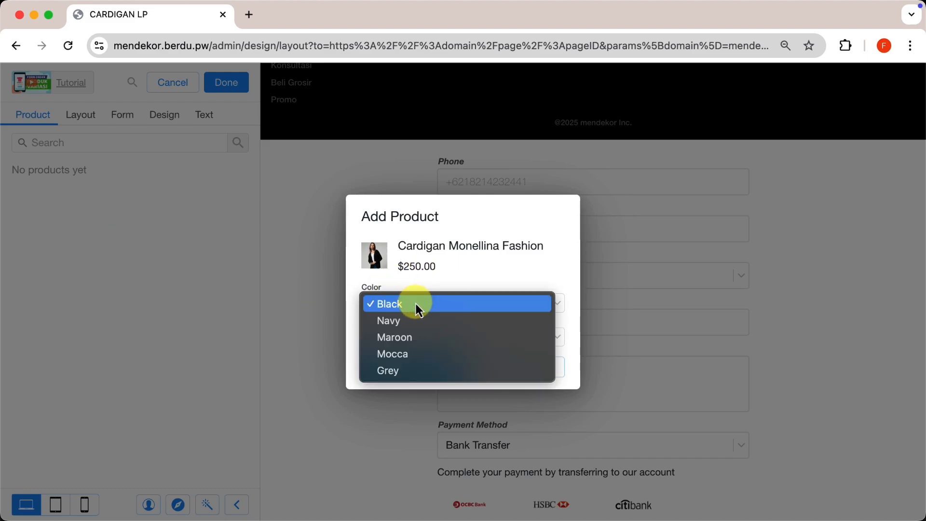
{"action": "left_click", "coordinate": [393, 373]}
{"action": "left_click", "coordinate": [420, 337]}
{"action": "left_click", "coordinate": [407, 355]}
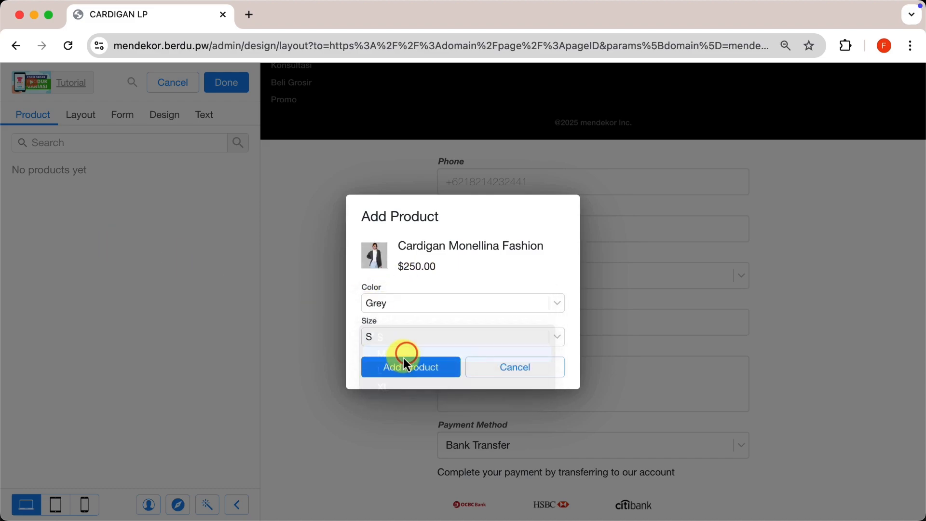
{"action": "left_click", "coordinate": [401, 366]}
- Add the product Beige Suit Set in size S to the checkout form and check the order summary in the preview
{"action": "left_click", "coordinate": [172, 144]}
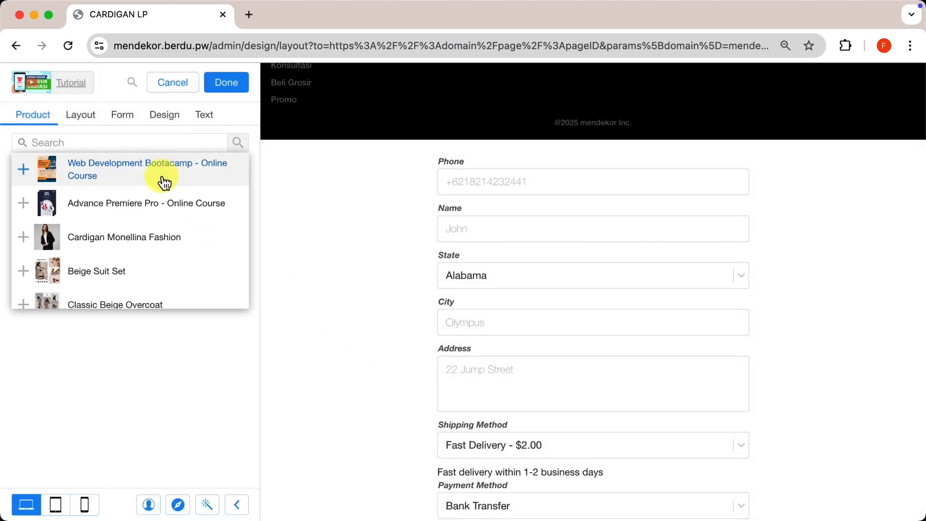
{"action": "left_click", "coordinate": [138, 269]}
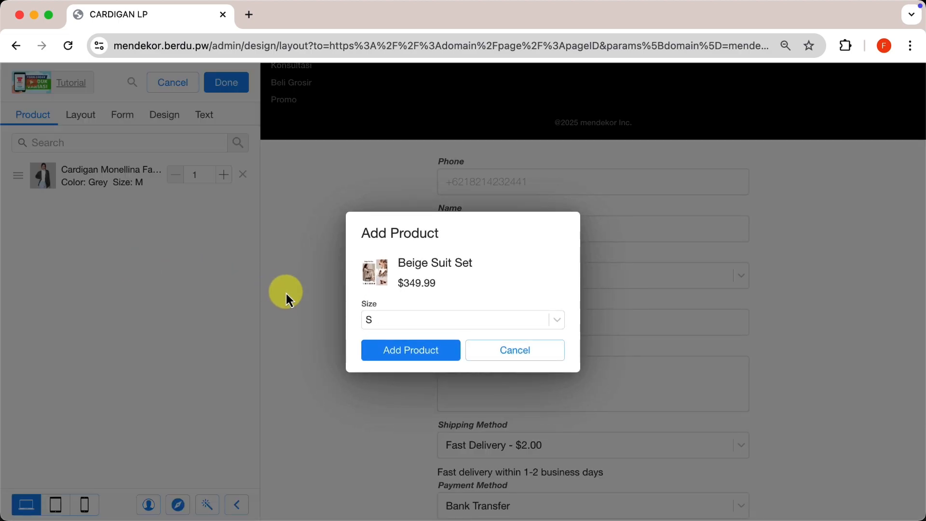
{"action": "left_click", "coordinate": [413, 349]}
{"action": "scroll", "coordinate": [413, 348], "scroll_direction": "down", "scroll_amount": 4}
{"action": "scroll", "coordinate": [413, 348], "scroll_direction": "down", "scroll_amount": 3}
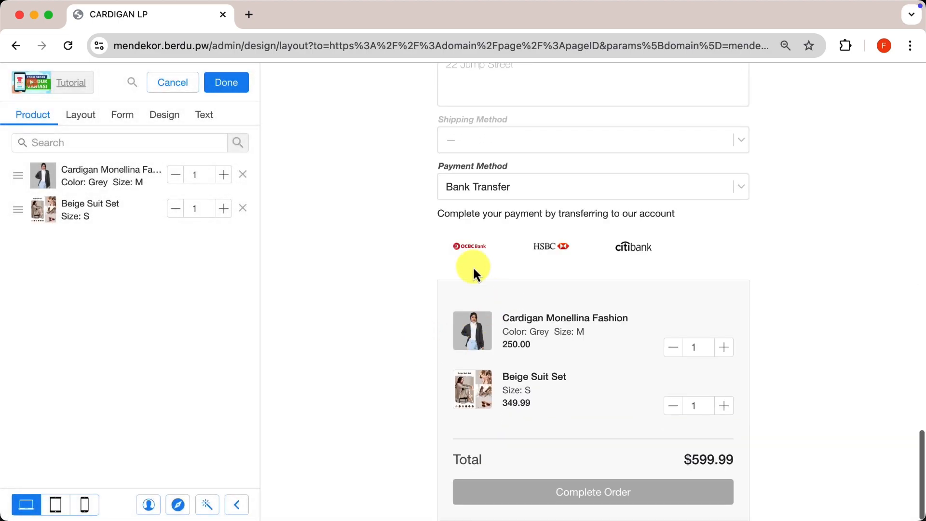
- Compare the checkout form's Pages, Scroll, Simple and Mini designs and apply the Scroll design
{"action": "left_click", "coordinate": [81, 115]}
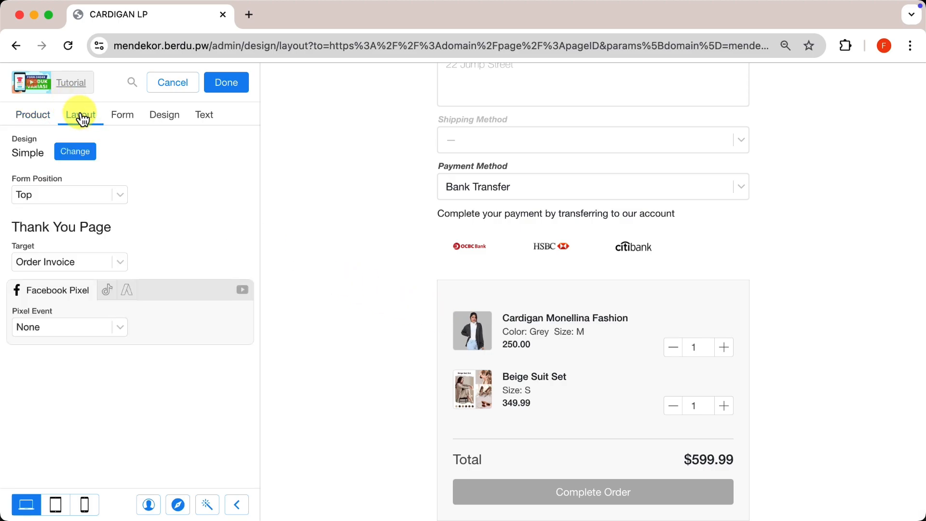
{"action": "left_click", "coordinate": [78, 153]}
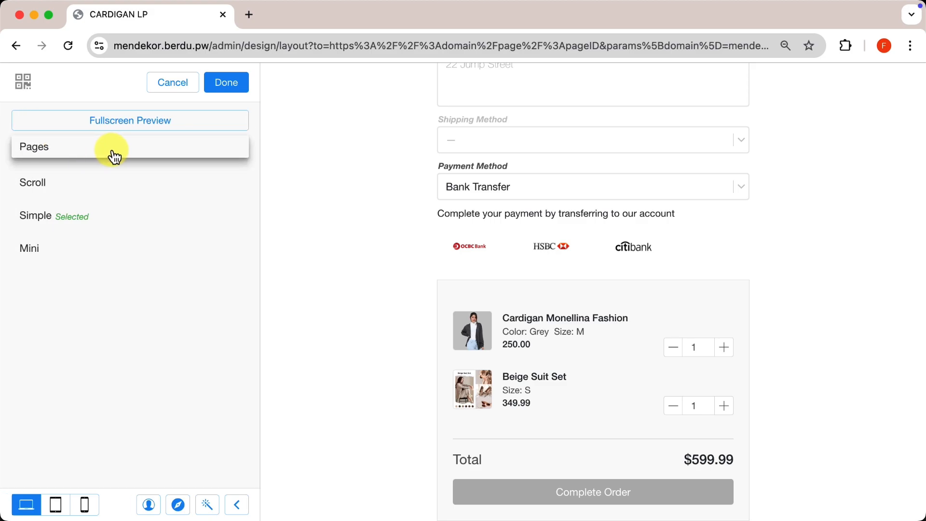
{"action": "left_click", "coordinate": [115, 156]}
{"action": "left_click", "coordinate": [99, 189]}
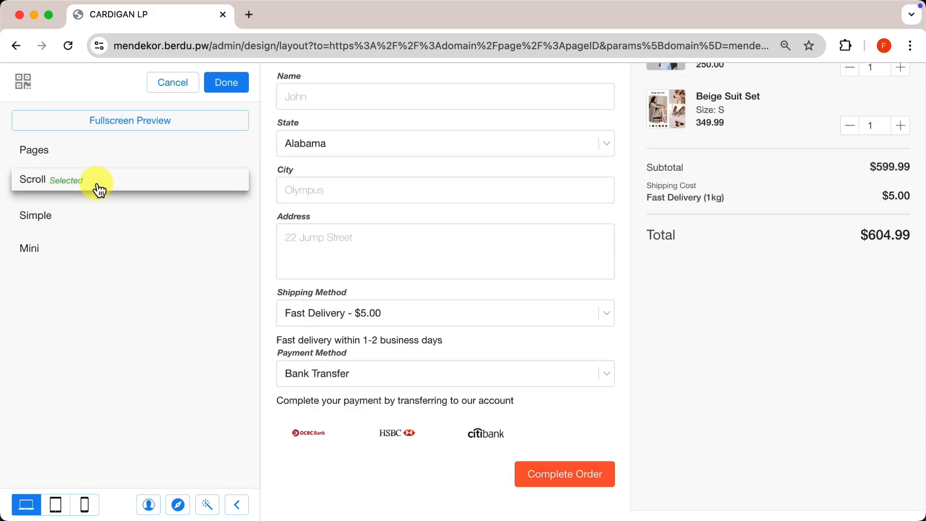
{"action": "left_click", "coordinate": [103, 214]}
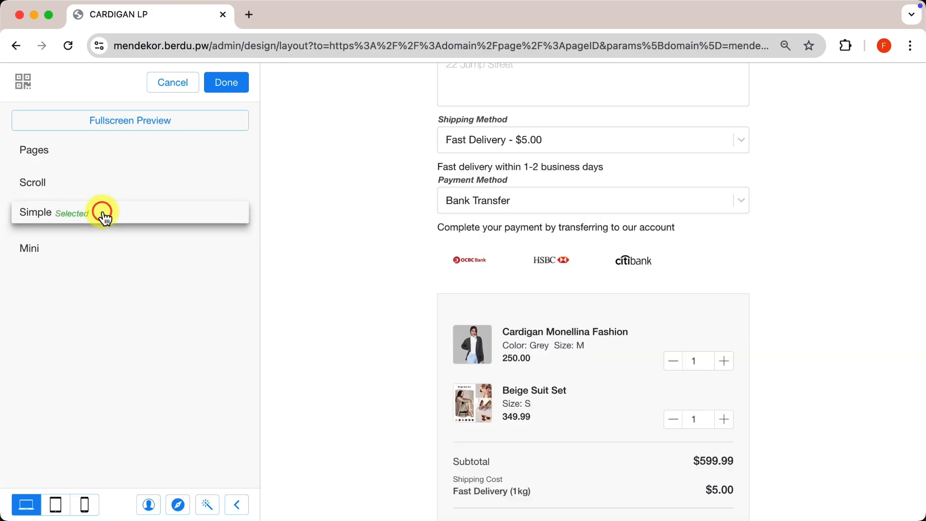
{"action": "left_click", "coordinate": [87, 248]}
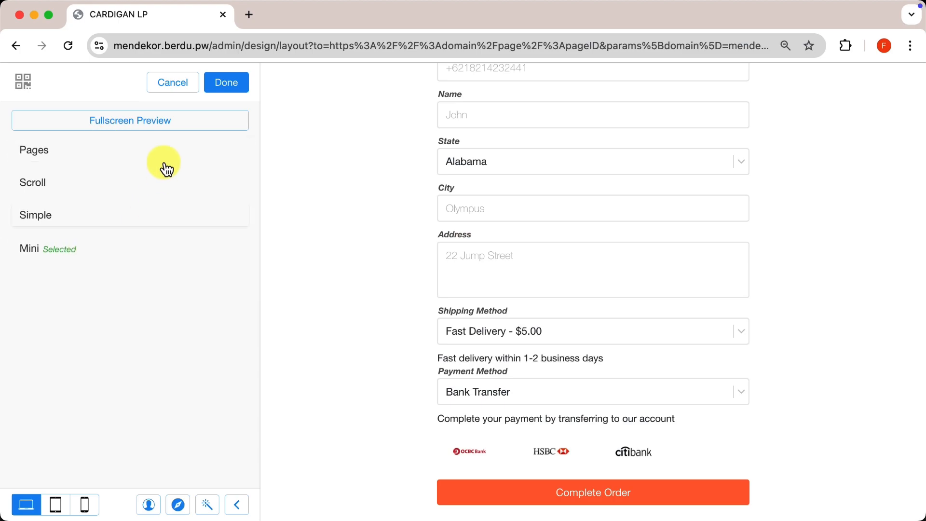
{"action": "left_click", "coordinate": [88, 192]}
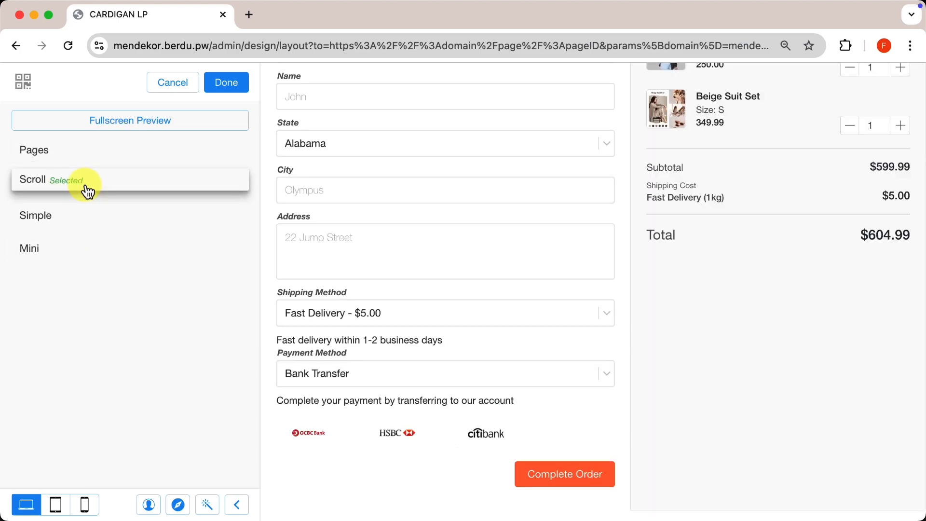
{"action": "left_click", "coordinate": [227, 86]}
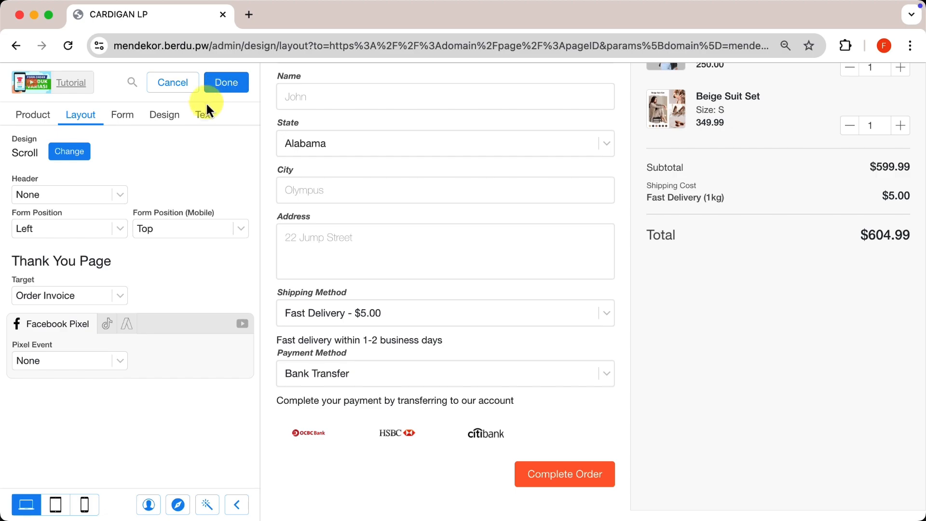
- Try Store Name, Navigation Logo and Custom Logo as the checkout form's header, and return it to None
{"action": "left_click", "coordinate": [102, 197]}
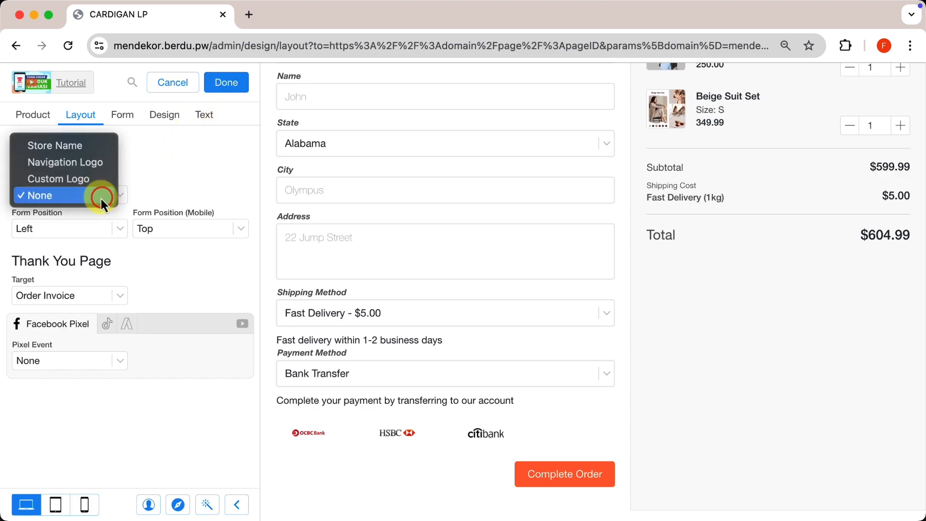
{"action": "left_click", "coordinate": [88, 147]}
{"action": "scroll", "coordinate": [314, 131], "scroll_direction": "up", "scroll_amount": 3}
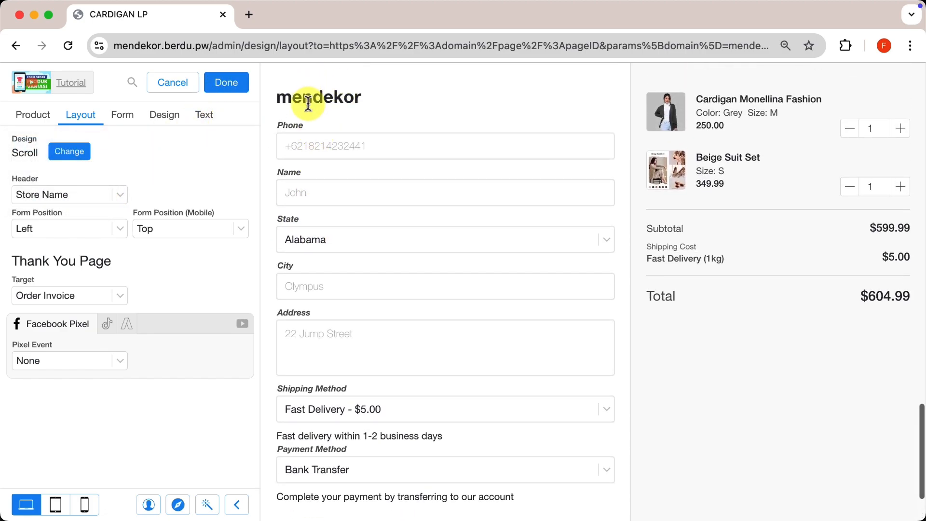
{"action": "left_click", "coordinate": [102, 196]}
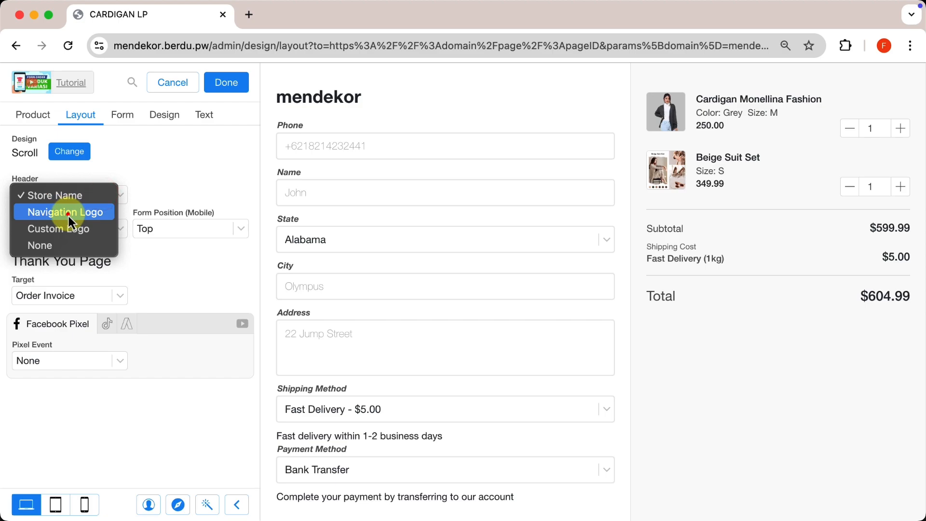
{"action": "left_click", "coordinate": [68, 212]}
{"action": "left_click", "coordinate": [98, 195]}
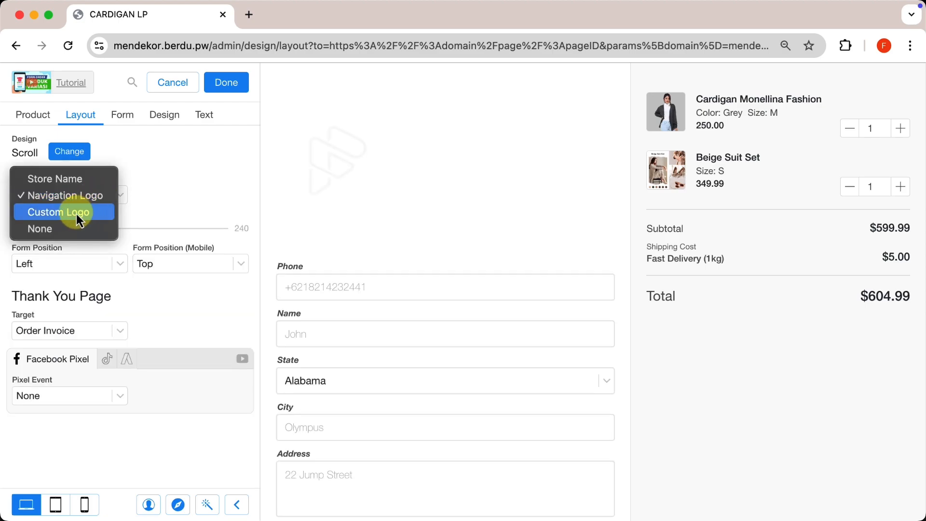
{"action": "left_click", "coordinate": [77, 213]}
{"action": "left_click", "coordinate": [89, 194]}
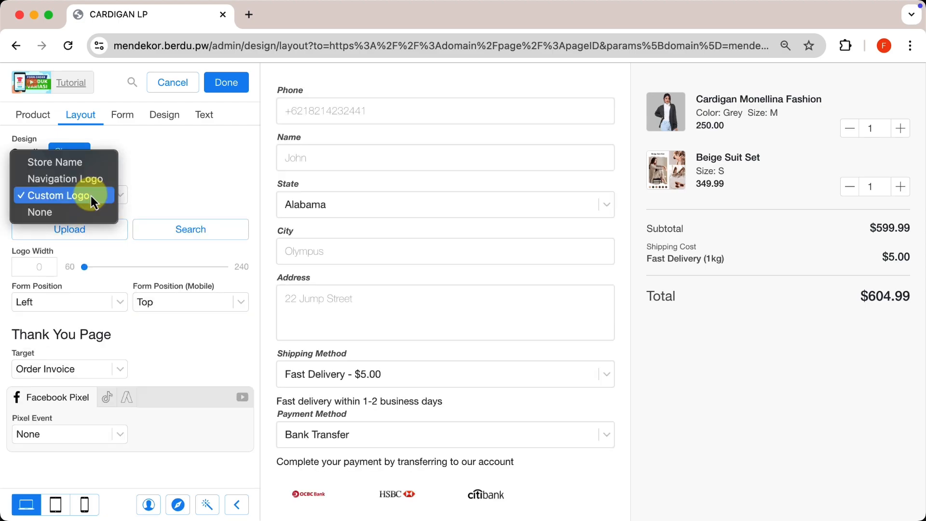
{"action": "left_click", "coordinate": [72, 212]}
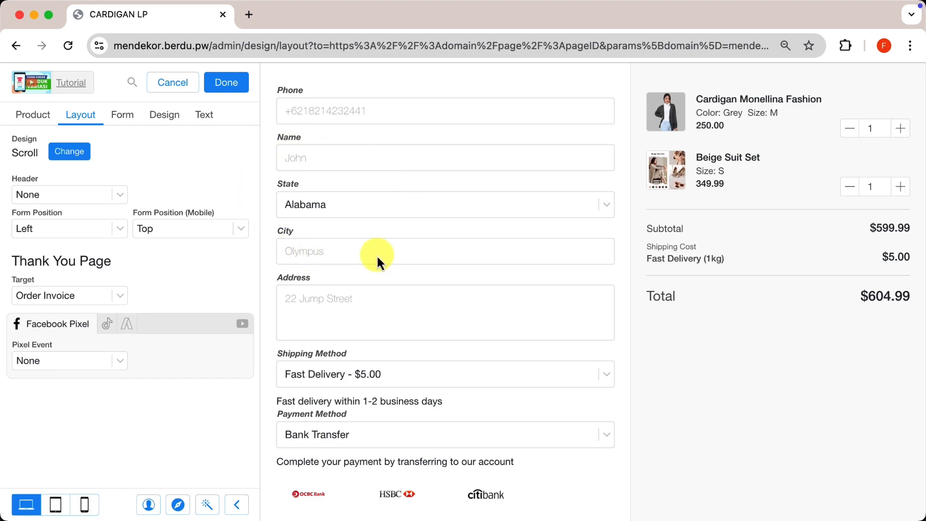
- Try the checkout form's desktop position on the Right, and return it to Left
{"action": "left_click", "coordinate": [87, 236]}
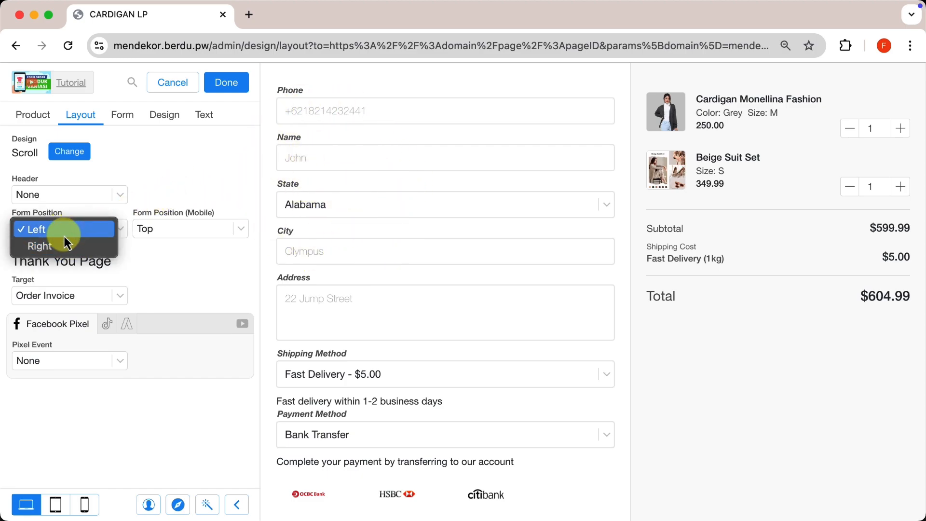
{"action": "left_click", "coordinate": [67, 243]}
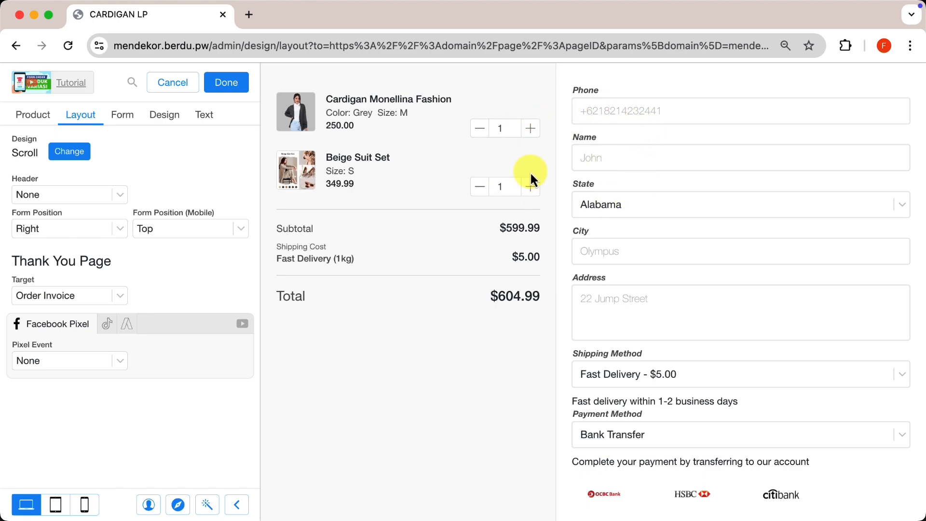
{"action": "left_click", "coordinate": [85, 228]}
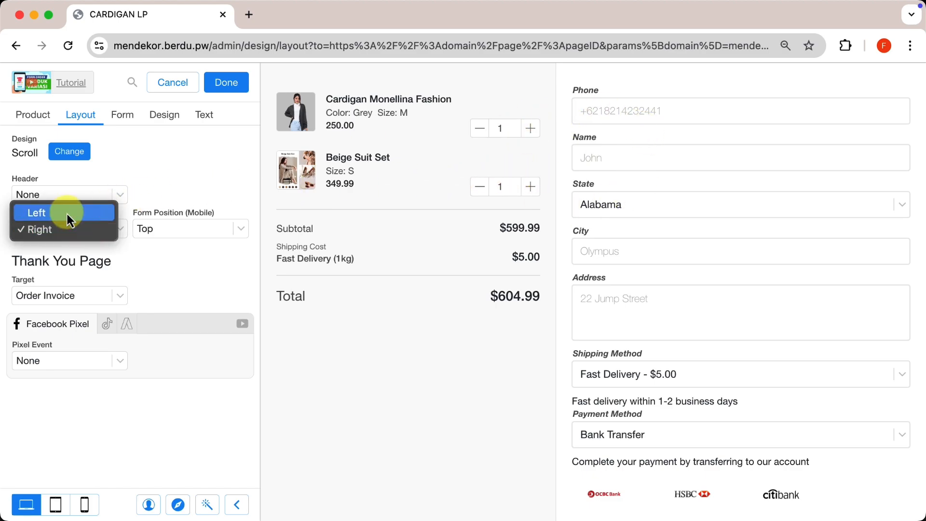
{"action": "left_click", "coordinate": [68, 213]}
- In the form's information settings, try Email for guest checkout and switch the option to None
{"action": "left_click", "coordinate": [127, 115]}
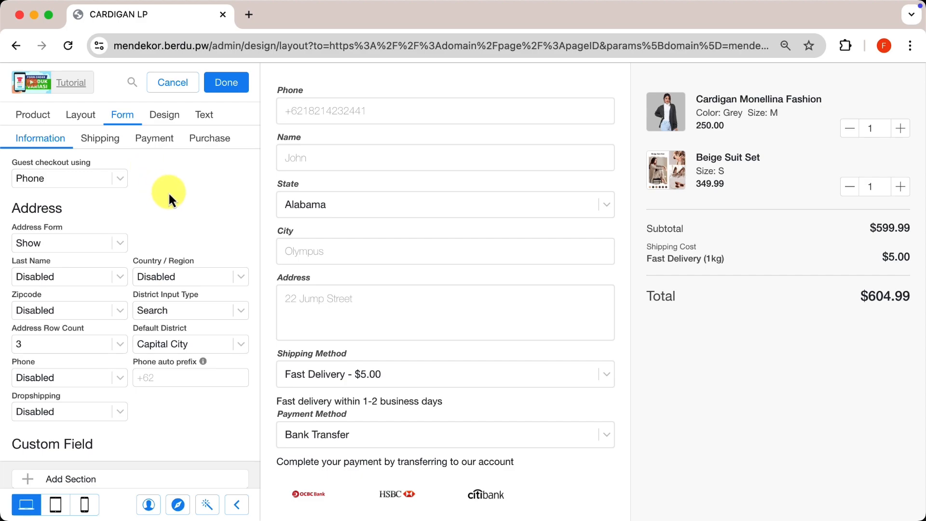
{"action": "scroll", "coordinate": [358, 187], "scroll_direction": "up", "scroll_amount": 2}
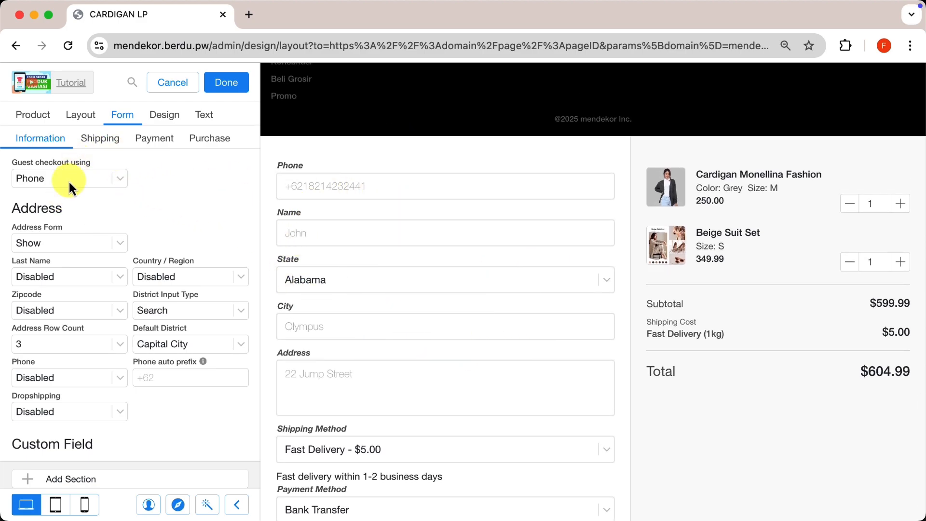
{"action": "left_click", "coordinate": [85, 175]}
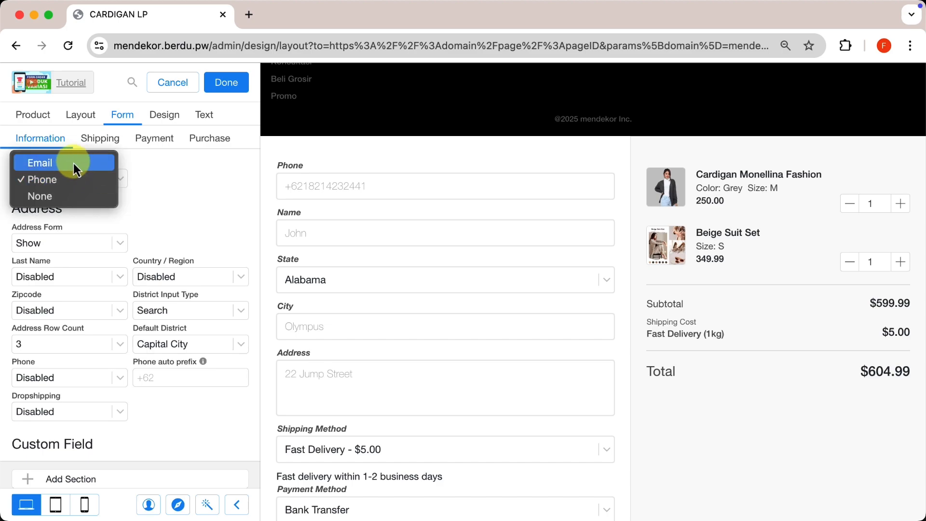
{"action": "left_click", "coordinate": [70, 164]}
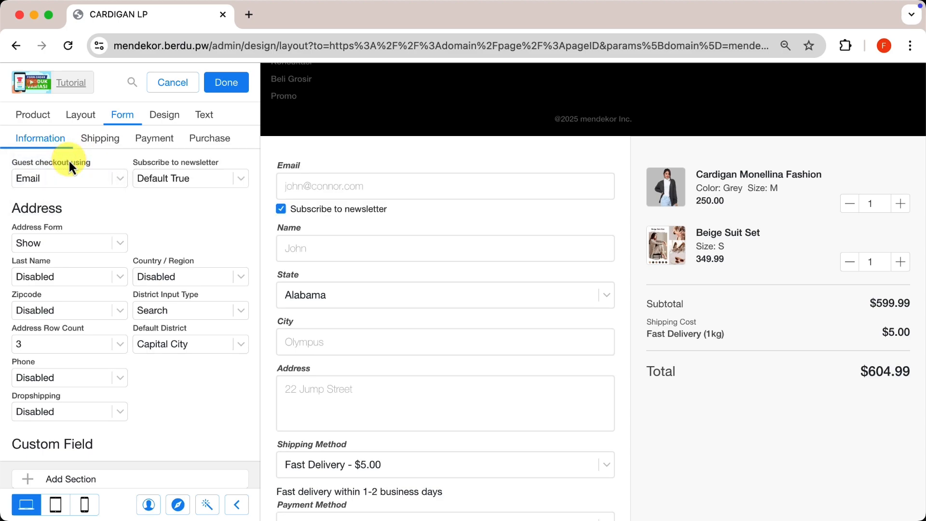
{"action": "left_click", "coordinate": [86, 181]}
{"action": "left_click", "coordinate": [77, 213]}
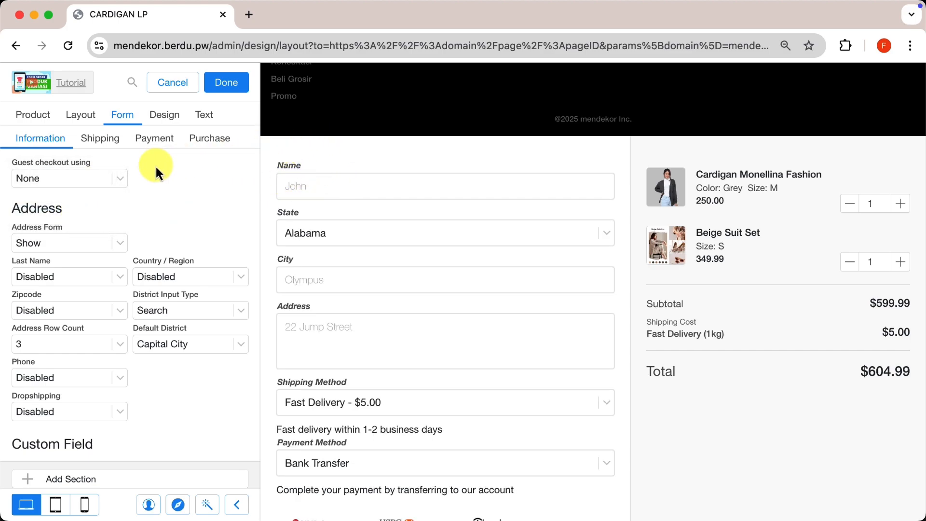
- Set the guest checkout option to Email and the newsletter subscription option to Disabled
{"action": "left_click", "coordinate": [100, 179]}
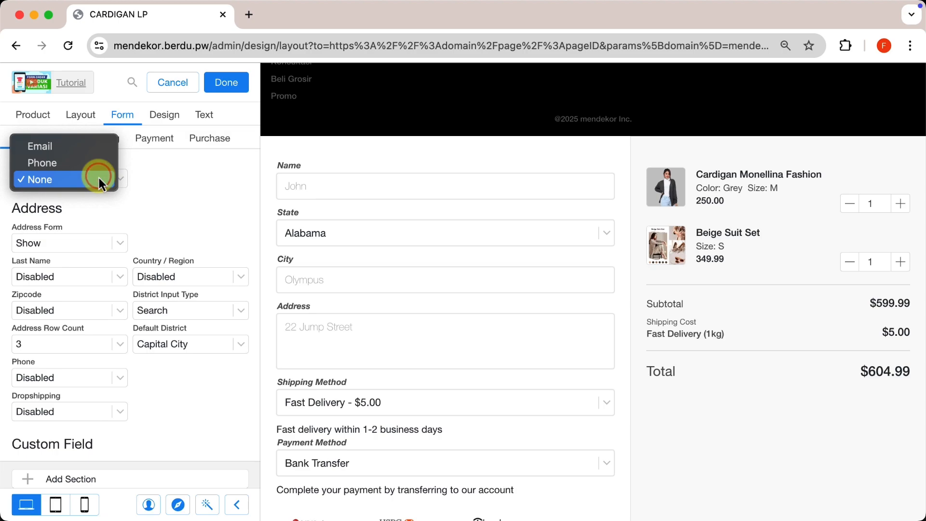
{"action": "left_click", "coordinate": [80, 144]}
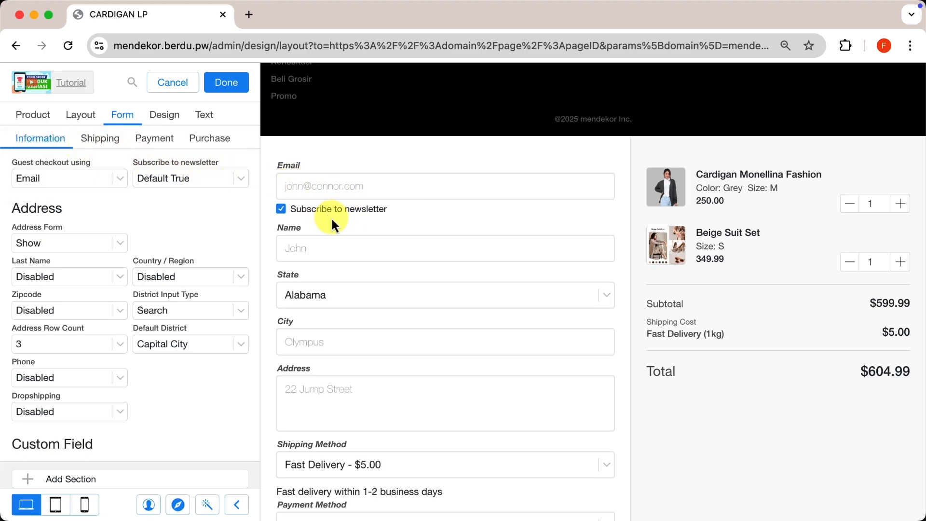
{"action": "left_click", "coordinate": [221, 179]}
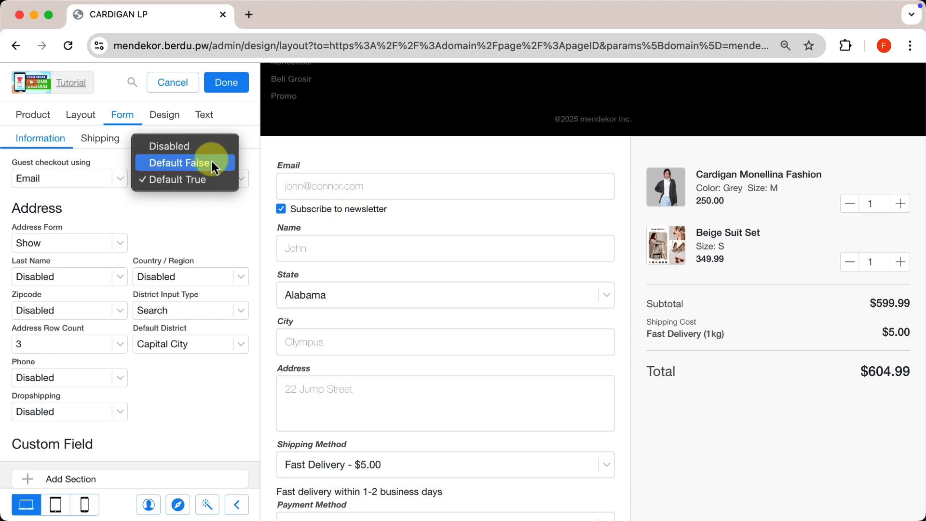
{"action": "left_click", "coordinate": [218, 147]}
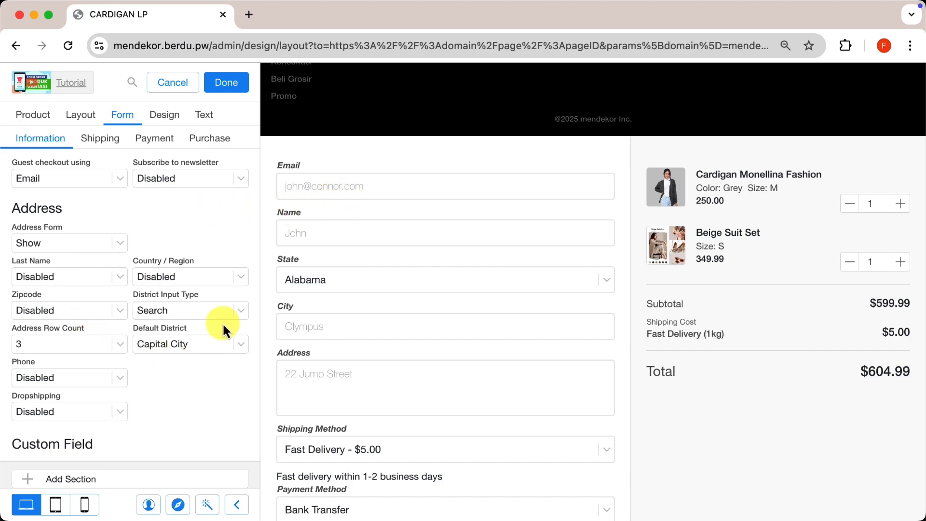
- Try Last Name and Zipcode as Optional and Country / Region as Required in the address settings
{"action": "left_click", "coordinate": [104, 277]}
{"action": "left_click", "coordinate": [81, 293]}
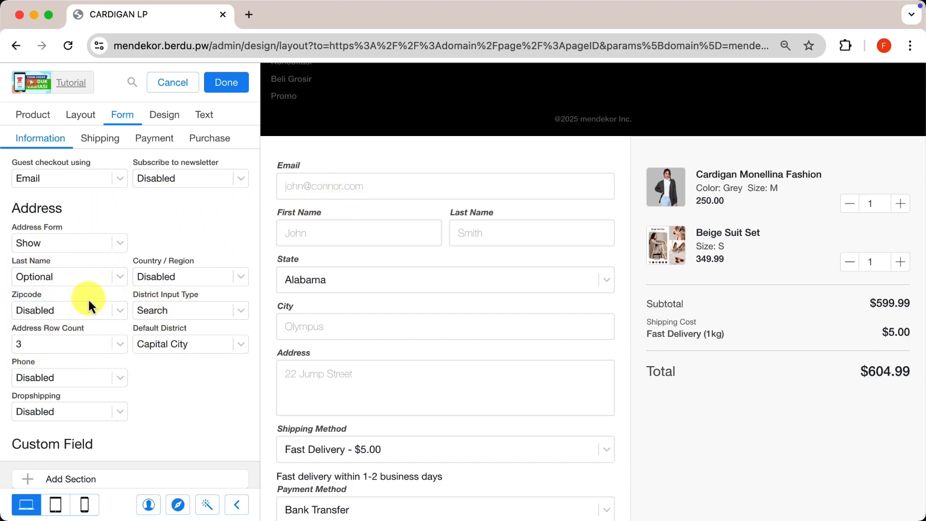
{"action": "left_click", "coordinate": [92, 311]}
{"action": "left_click", "coordinate": [87, 329]}
{"action": "left_click", "coordinate": [190, 271]}
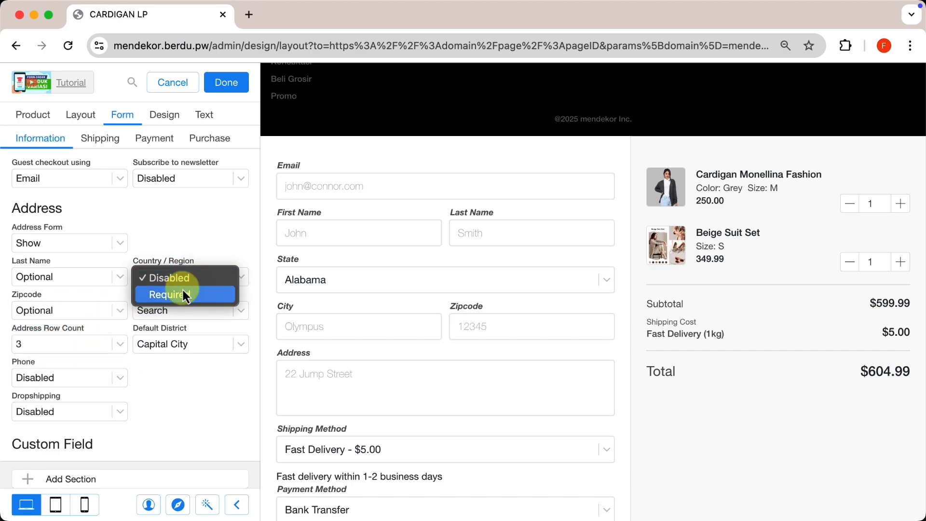
{"action": "left_click", "coordinate": [201, 292]}
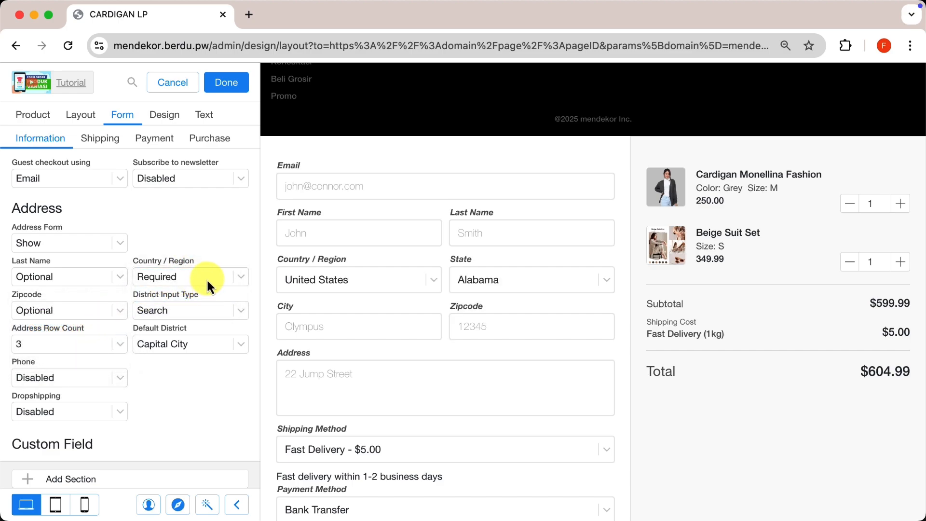
- Return Country / Region, Zipcode and Last Name to Disabled in the address settings
{"action": "left_click", "coordinate": [208, 276]}
{"action": "left_click", "coordinate": [190, 266]}
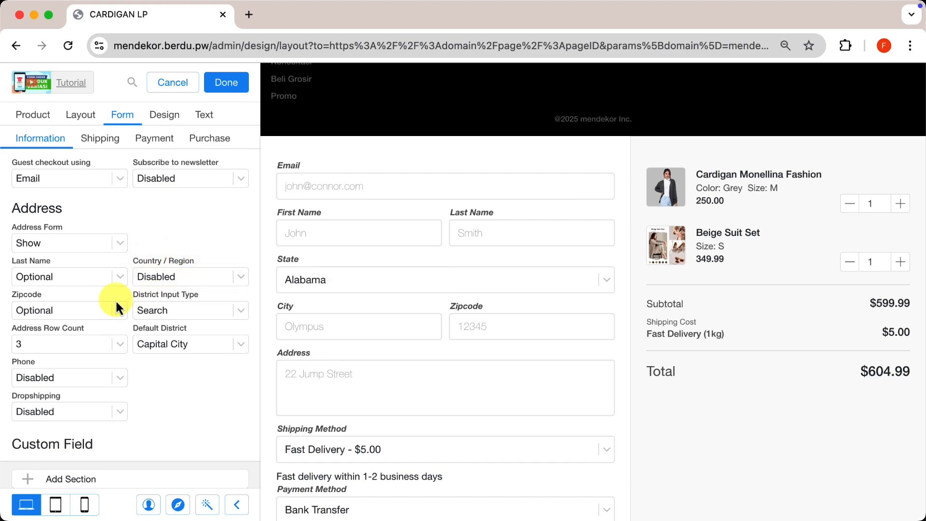
{"action": "left_click", "coordinate": [99, 313]}
{"action": "left_click", "coordinate": [89, 297]}
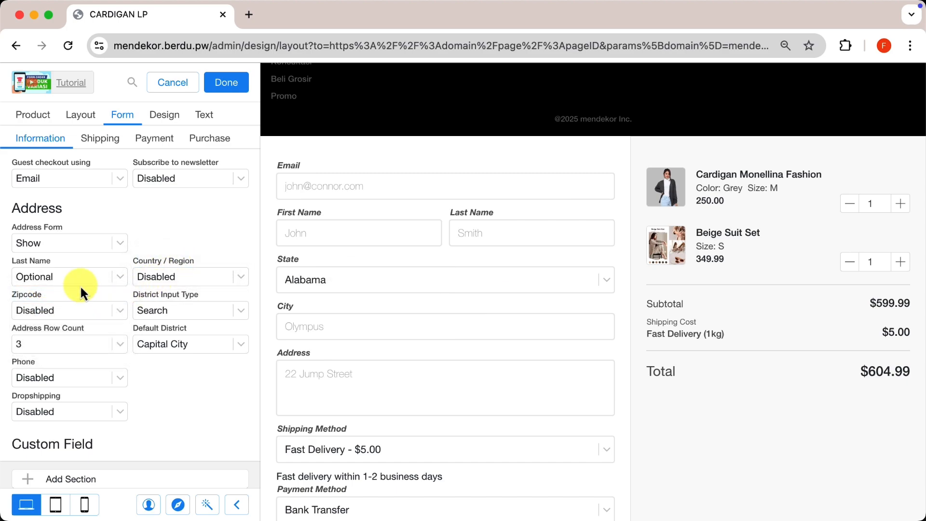
{"action": "left_click", "coordinate": [77, 279]}
{"action": "left_click", "coordinate": [75, 261]}
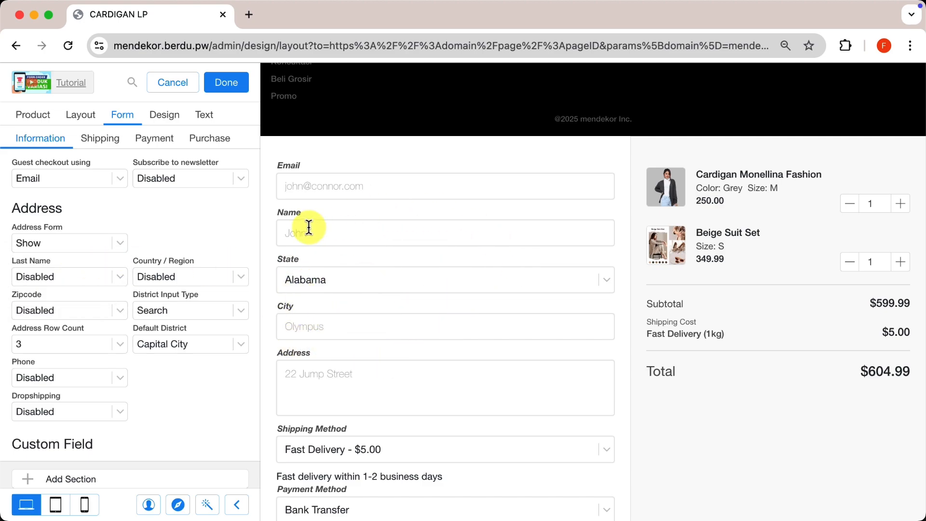
- Try hiding the checkout form's address form, and return it to Show
{"action": "left_click", "coordinate": [94, 243]}
{"action": "left_click", "coordinate": [74, 228]}
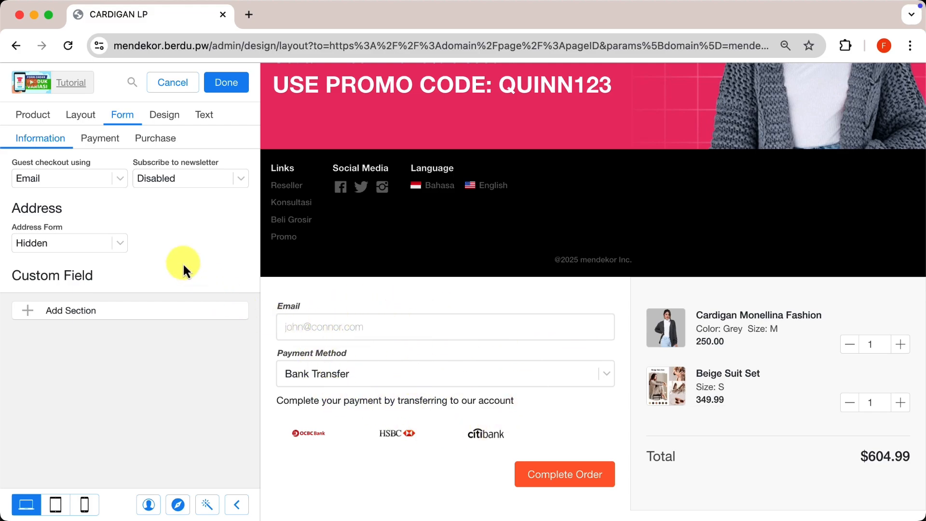
{"action": "left_click", "coordinate": [105, 240]}
{"action": "left_click", "coordinate": [71, 261]}
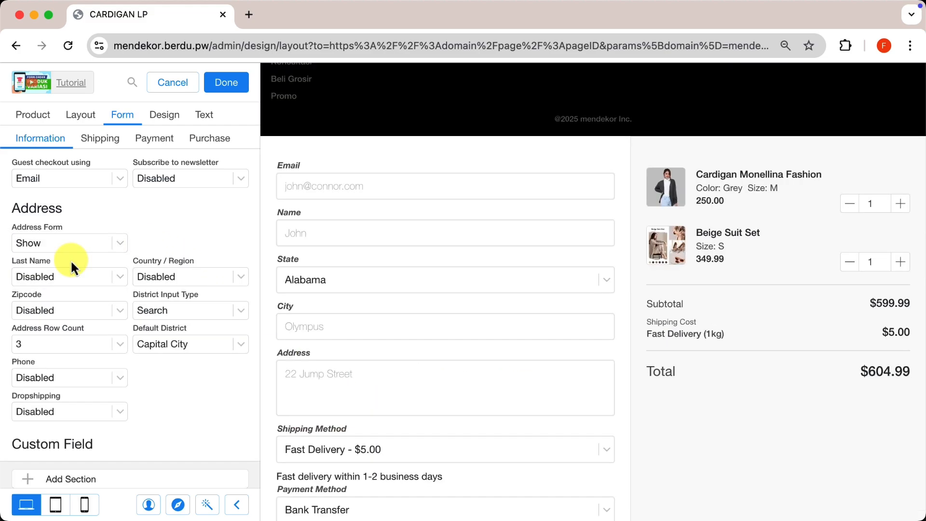
- In the checkout form's design settings, set the products background to light grey #E0E0E0
{"action": "left_click", "coordinate": [160, 119]}
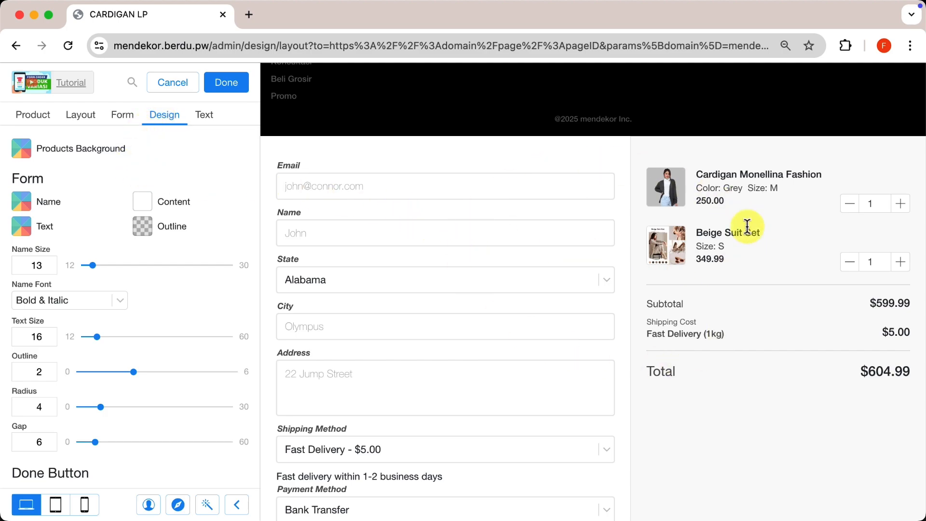
{"action": "left_click", "coordinate": [22, 148]}
{"action": "left_click", "coordinate": [25, 323]}
{"action": "left_click", "coordinate": [25, 347]}
{"action": "left_click", "coordinate": [26, 335]}
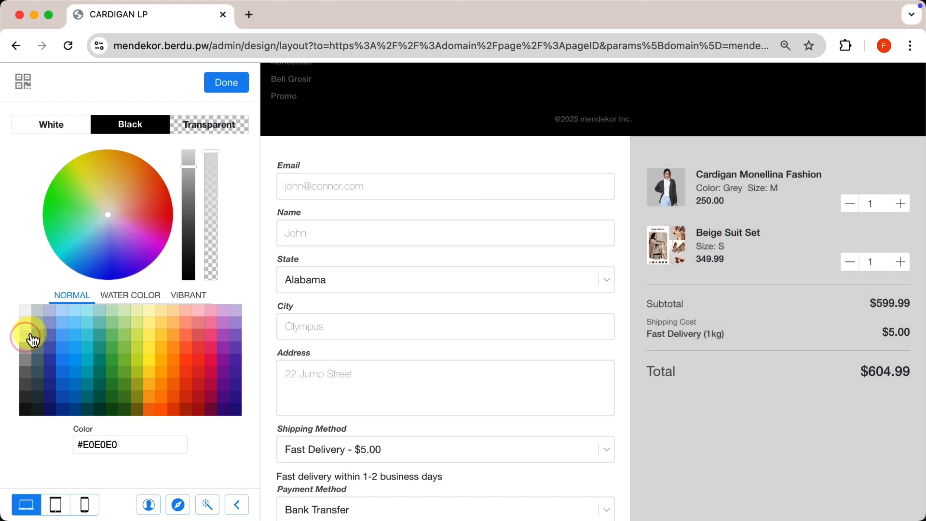
{"action": "left_click", "coordinate": [230, 82]}
- Try several colors for the form's field names and apply dark grey
{"action": "left_click", "coordinate": [23, 200]}
{"action": "left_click", "coordinate": [165, 346]}
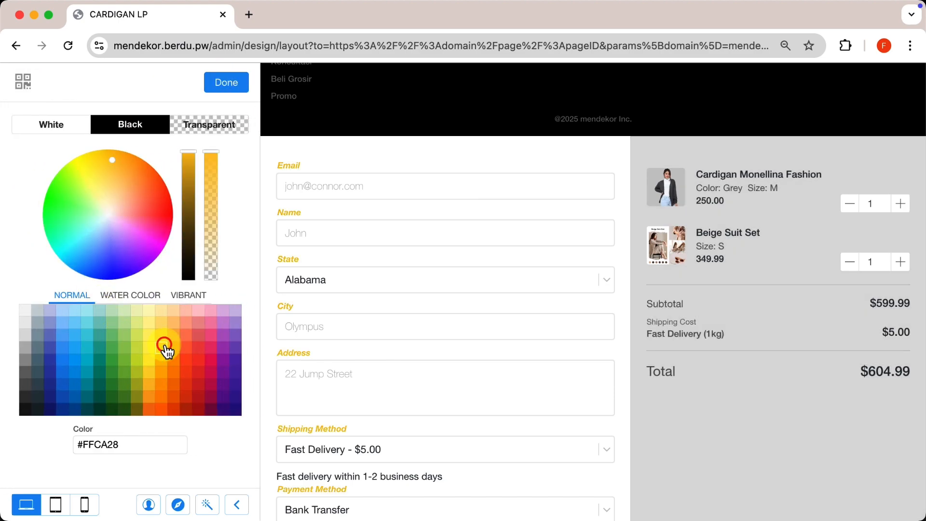
{"action": "left_click", "coordinate": [112, 372]}
{"action": "left_click", "coordinate": [30, 392]}
{"action": "left_click", "coordinate": [226, 82]}
- Set the form's text color to grey #9E9E9E
{"action": "left_click", "coordinate": [23, 223]}
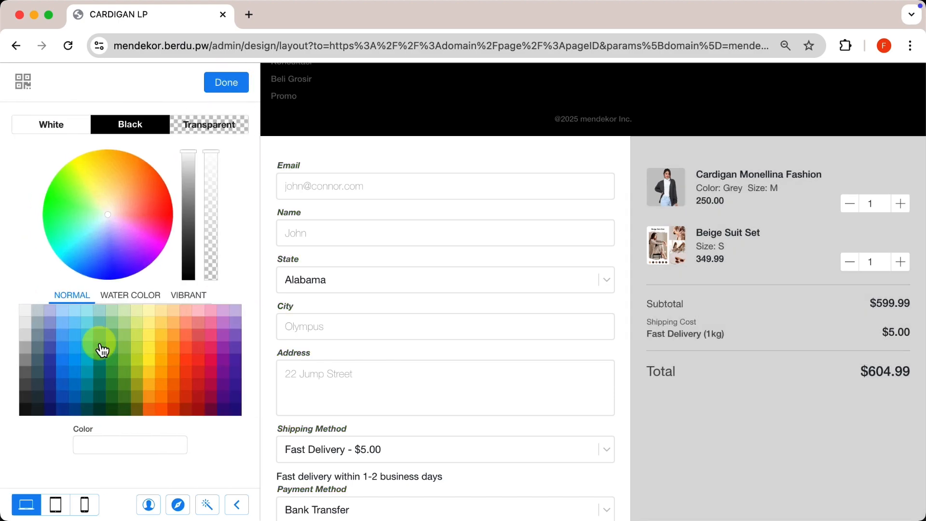
{"action": "left_click", "coordinate": [136, 360]}
{"action": "left_click", "coordinate": [187, 369]}
{"action": "left_click", "coordinate": [27, 360]}
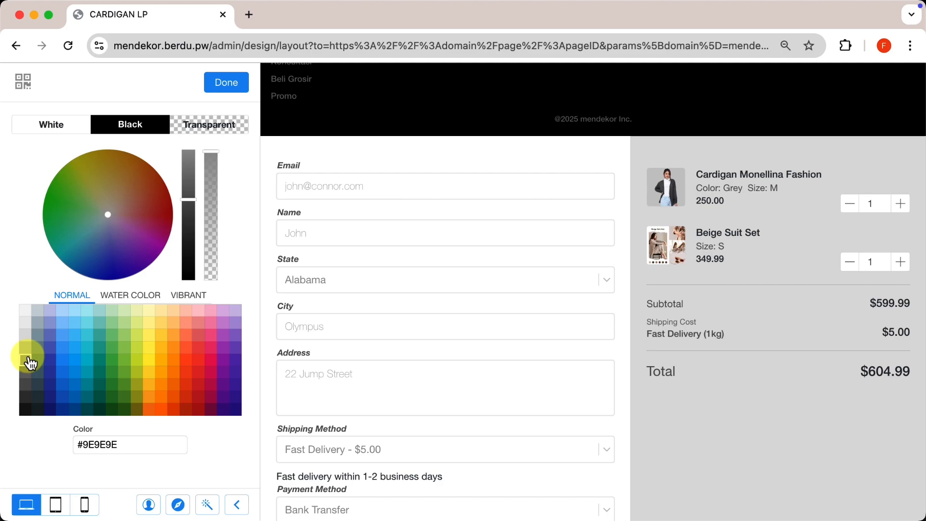
{"action": "left_click", "coordinate": [227, 82]}
- Set the form's content color to pale yellow #FFF9C4 with reduced opacity
{"action": "left_click", "coordinate": [149, 208]}
{"action": "left_click", "coordinate": [149, 333]}
{"action": "left_click", "coordinate": [186, 344]}
{"action": "left_click", "coordinate": [149, 310]}
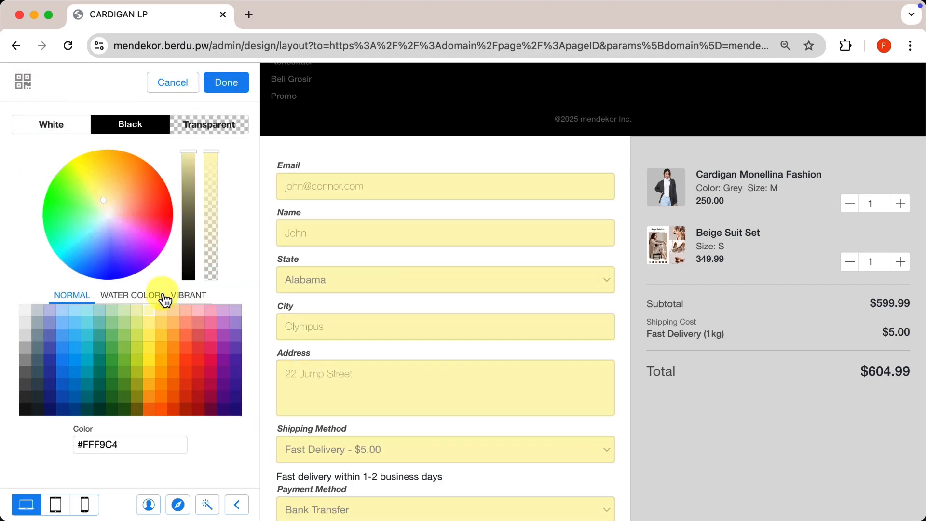
{"action": "left_click_drag", "start_coordinate": [215, 169], "coordinate": [217, 207]}
{"action": "left_click", "coordinate": [227, 82]}
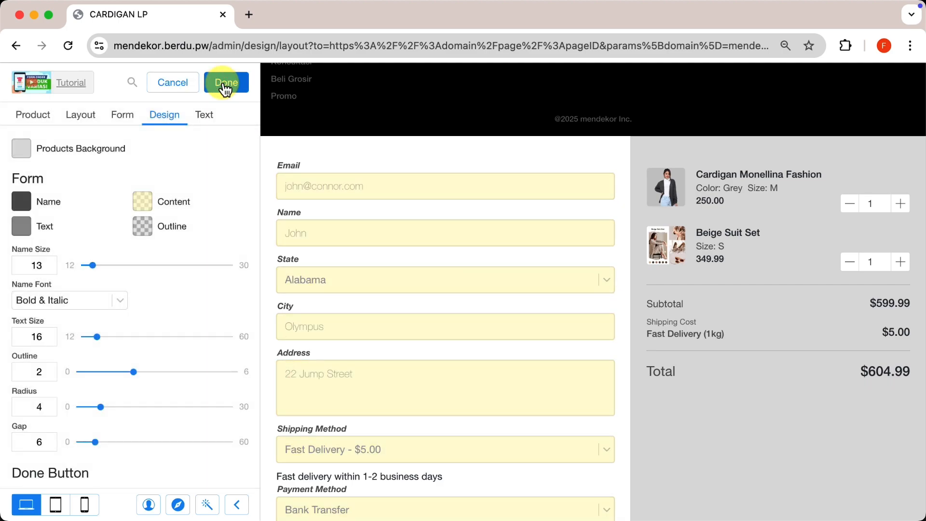
- Try colors including #00BCD4 for the form's field outline and apply black
{"action": "left_click", "coordinate": [146, 234]}
{"action": "left_click", "coordinate": [107, 371]}
{"action": "left_click", "coordinate": [96, 368]}
{"action": "left_click", "coordinate": [86, 369]}
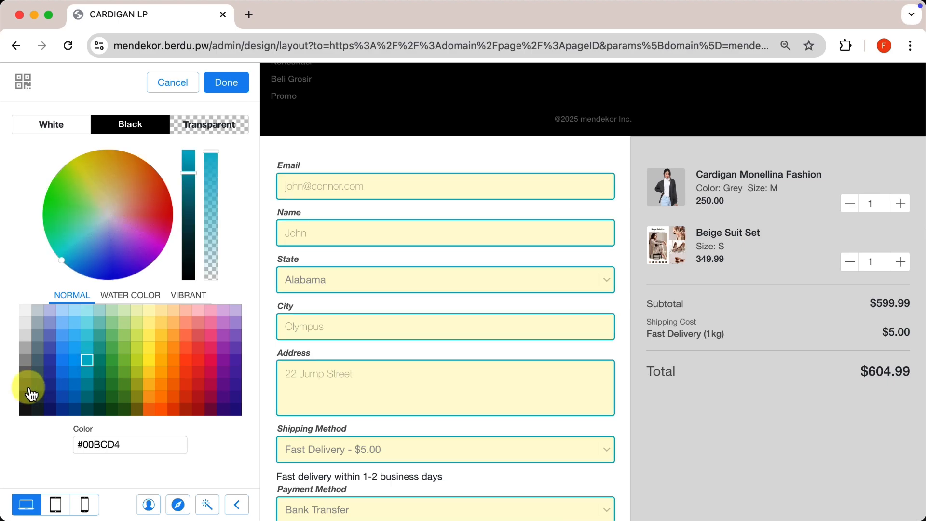
{"action": "left_click", "coordinate": [25, 410]}
{"action": "left_click", "coordinate": [225, 83]}
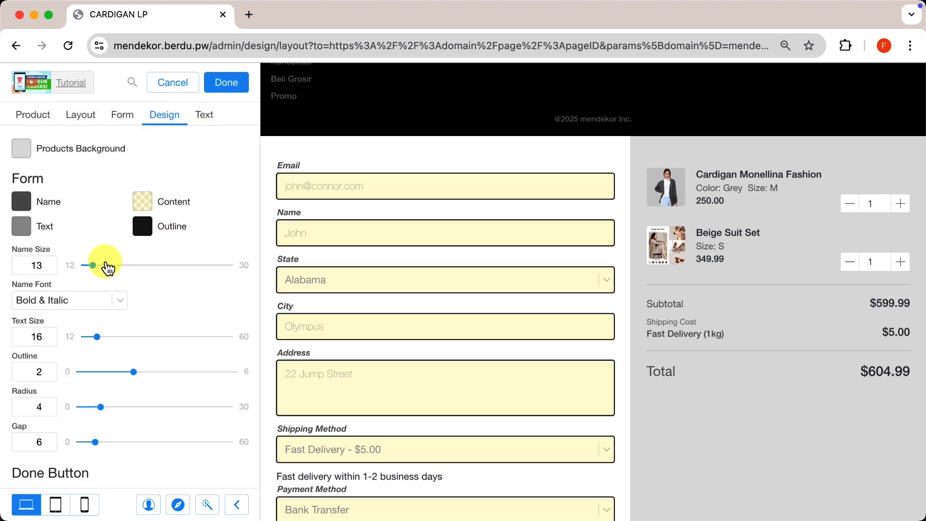
- Set the form's name size and text size to 12, keeping the Bold & Italic name font
{"action": "left_click_drag", "start_coordinate": [108, 269], "coordinate": [68, 268]}
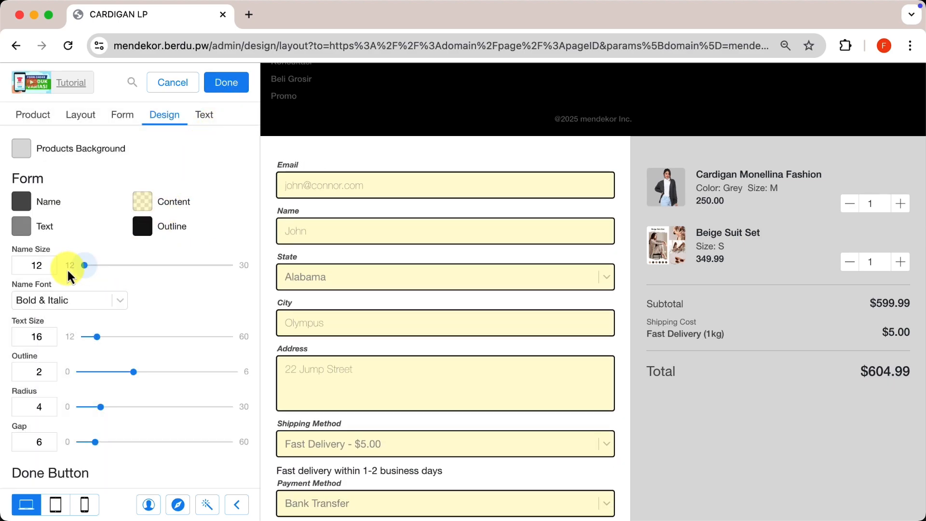
{"action": "left_click", "coordinate": [100, 304]}
{"action": "left_click", "coordinate": [84, 300]}
{"action": "left_click_drag", "start_coordinate": [93, 337], "coordinate": [73, 345]}
- Set the form fields' outline to 0, radius to 3 and gap to 5
{"action": "scroll", "coordinate": [166, 348], "scroll_direction": "down", "scroll_amount": 2}
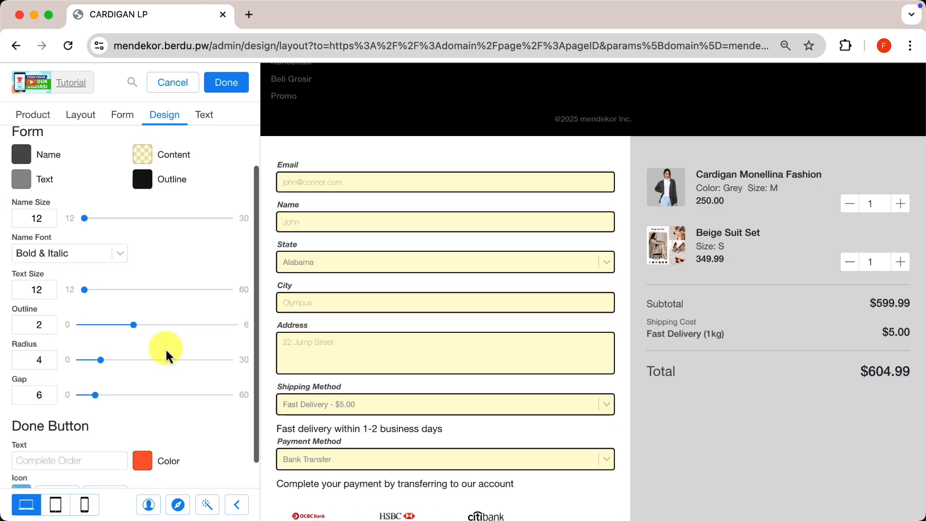
{"action": "left_click_drag", "start_coordinate": [140, 330], "coordinate": [73, 333]}
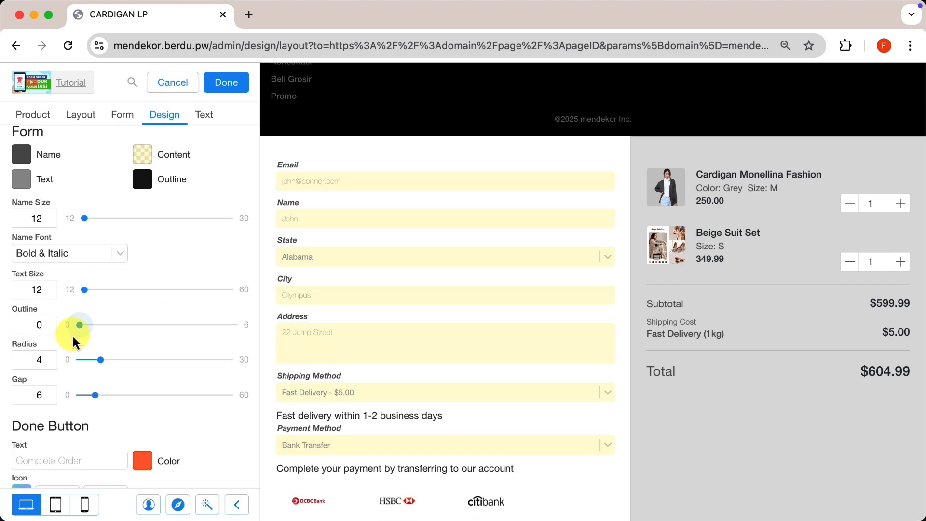
{"action": "left_click", "coordinate": [103, 361]}
{"action": "left_click_drag", "start_coordinate": [123, 358], "coordinate": [89, 399]}
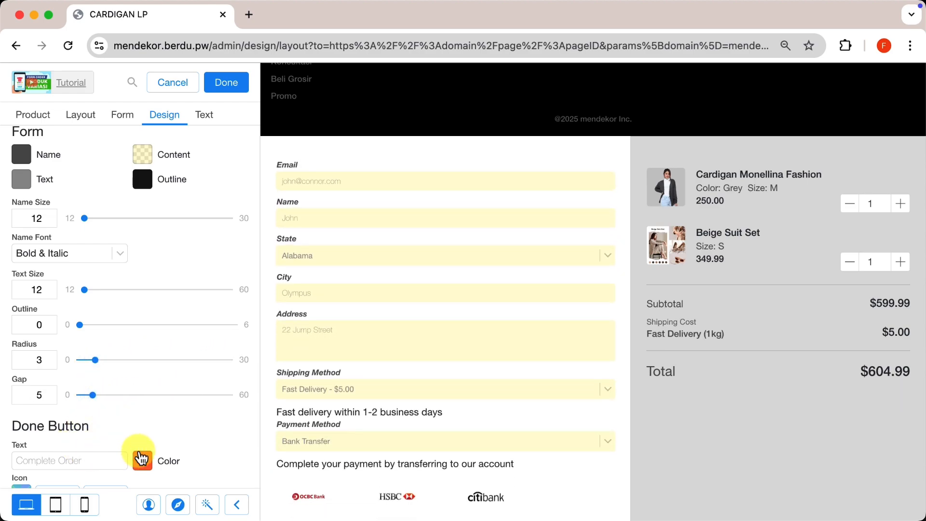
- Change the done button's text to "Buy Now" and its color to pink #EC407A
{"action": "scroll", "coordinate": [387, 392], "scroll_direction": "down", "scroll_amount": 3}
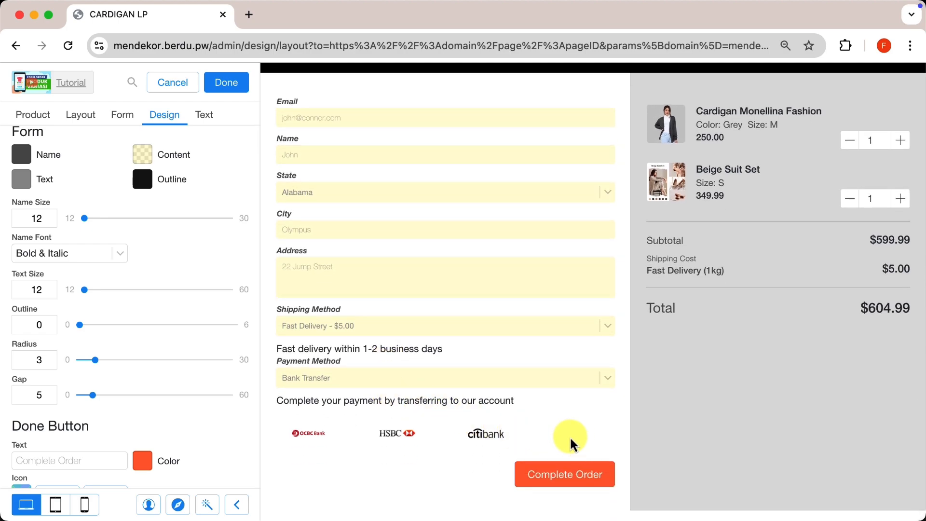
{"action": "left_click", "coordinate": [103, 455]}
{"action": "type", "text": "Buy Now"}
{"action": "left_click", "coordinate": [145, 461]}
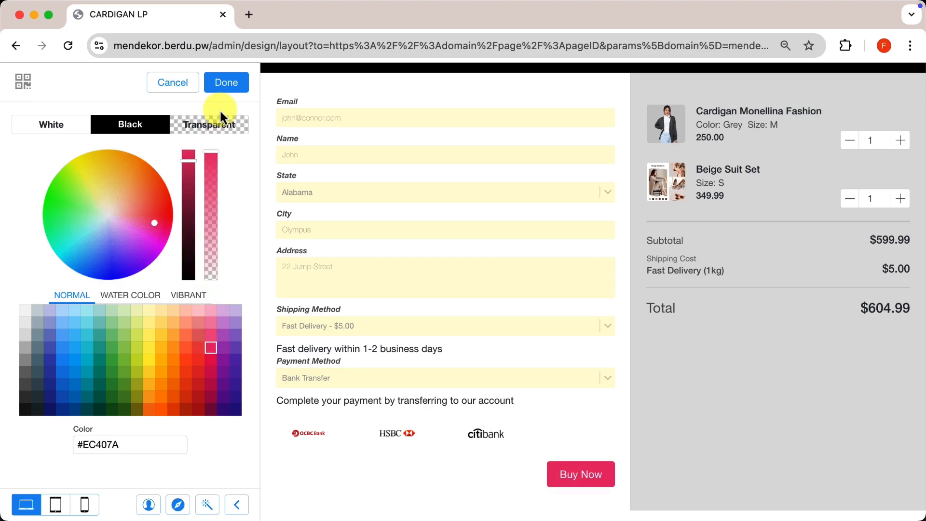
{"action": "left_click", "coordinate": [226, 82]}
- Add the solid shopping cart icon from the icon library to the Buy Now button
{"action": "scroll", "coordinate": [137, 366], "scroll_direction": "down", "scroll_amount": 1}
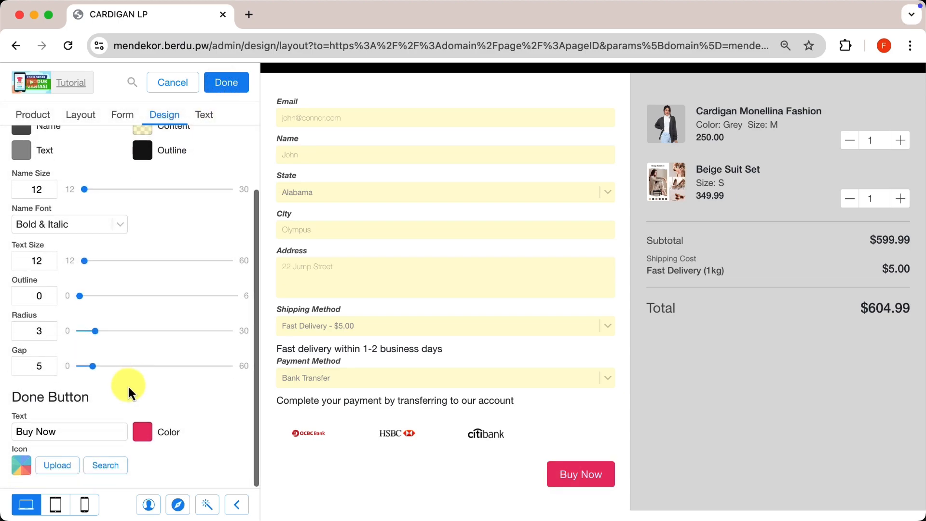
{"action": "left_click", "coordinate": [104, 465]}
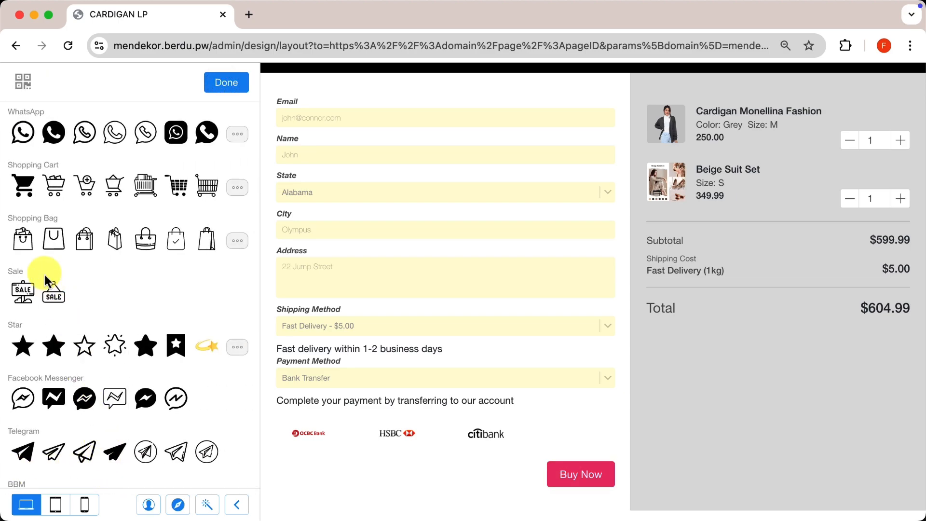
{"action": "left_click", "coordinate": [23, 184]}
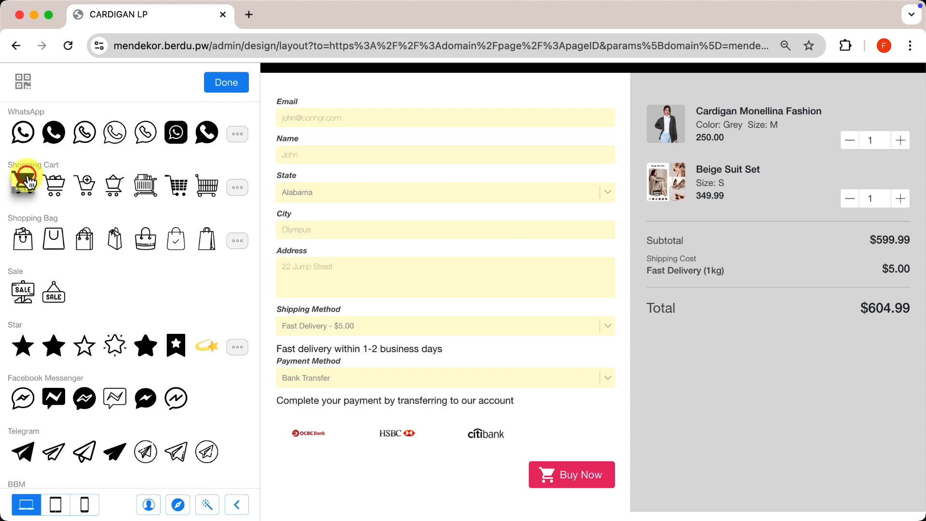
{"action": "left_click", "coordinate": [220, 86]}
{"action": "scroll", "coordinate": [61, 439], "scroll_direction": "down", "scroll_amount": 1}
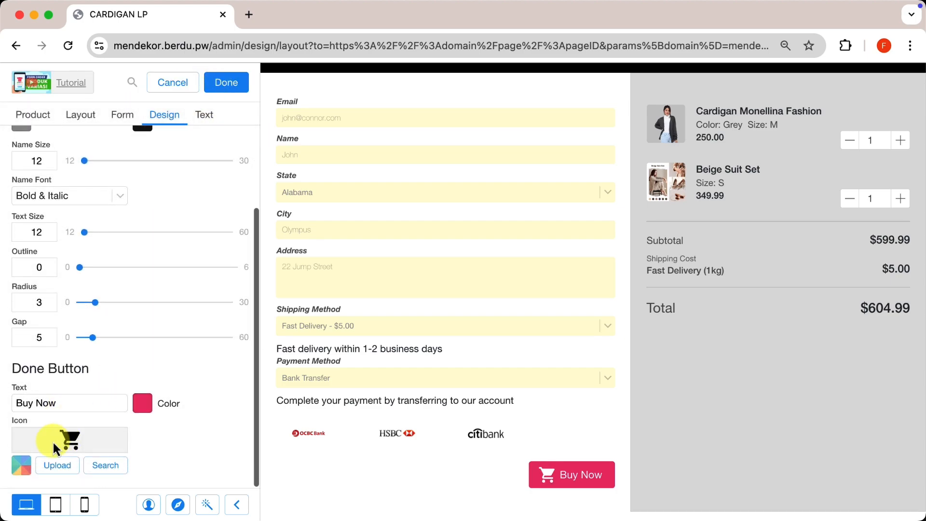
- In the checkout form's text settings, replace the Customer Information heading with "Customer Data"
{"action": "left_click", "coordinate": [208, 116]}
{"action": "scroll", "coordinate": [397, 173], "scroll_direction": "up", "scroll_amount": 1}
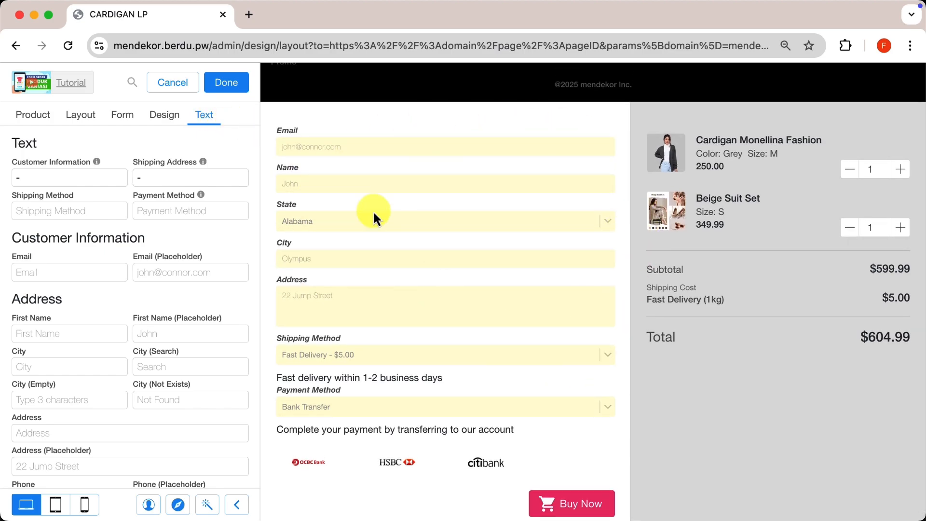
{"action": "scroll", "coordinate": [325, 227], "scroll_direction": "up", "scroll_amount": 1}
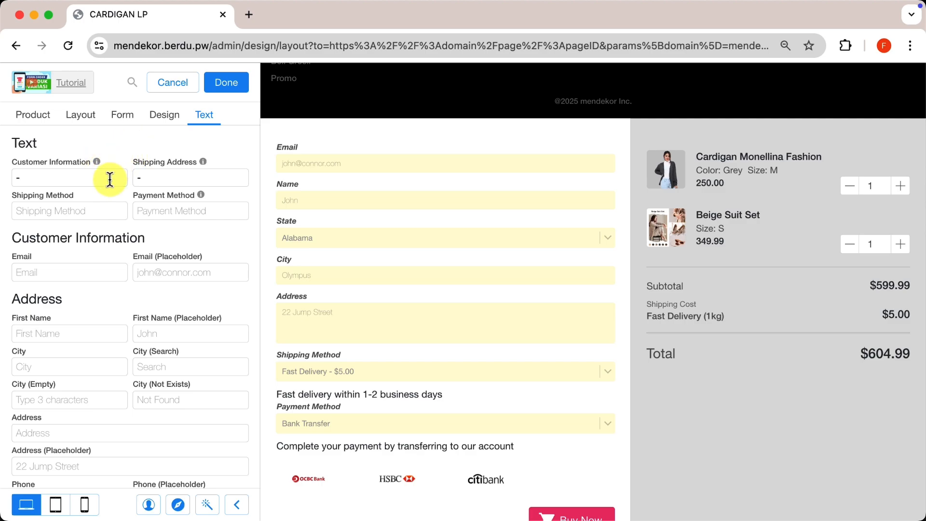
{"action": "key", "text": "BackSpace"}
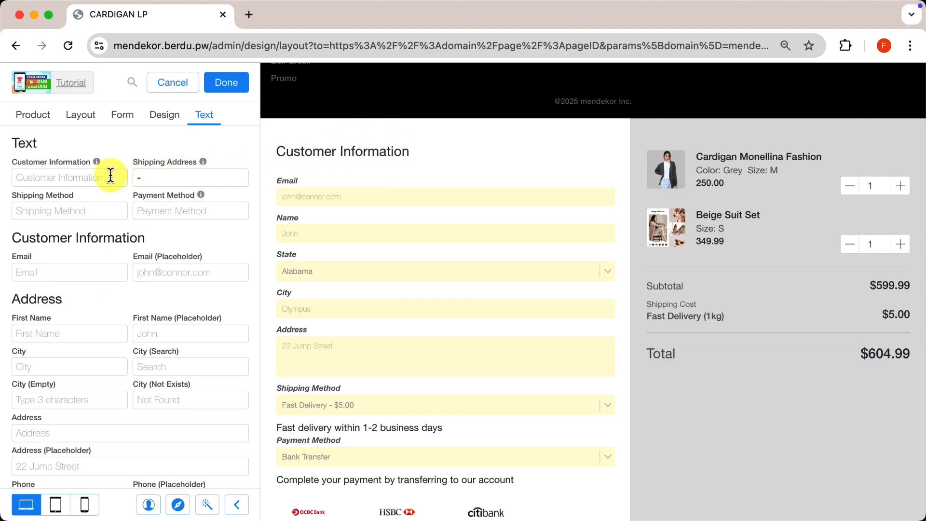
{"action": "type", "text": "Customer Data"}
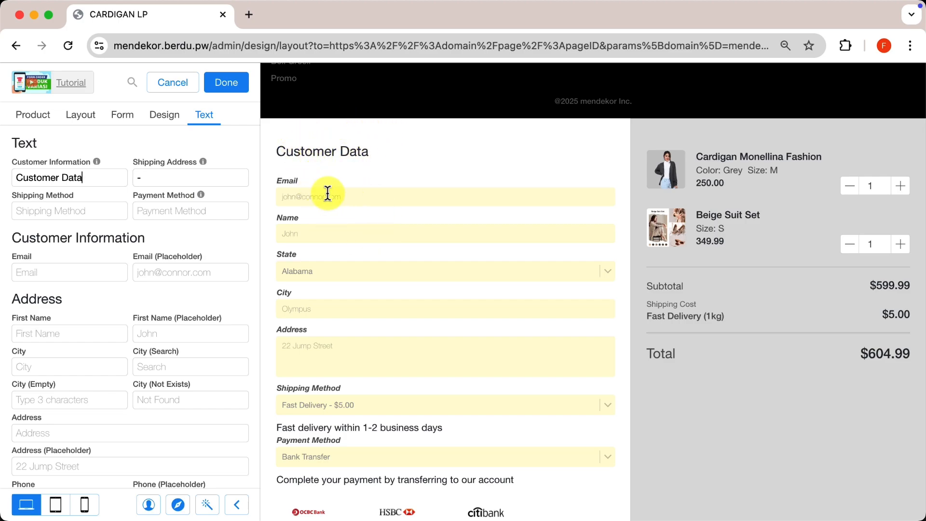
- Try hiding the Shipping Address heading with "-" in the text settings, and restore its default text
{"action": "mouse_move", "coordinate": [178, 169]}
{"action": "left_click", "coordinate": [221, 177]}
{"action": "type", "text": "-"}
{"action": "key", "text": "BackSpace"}
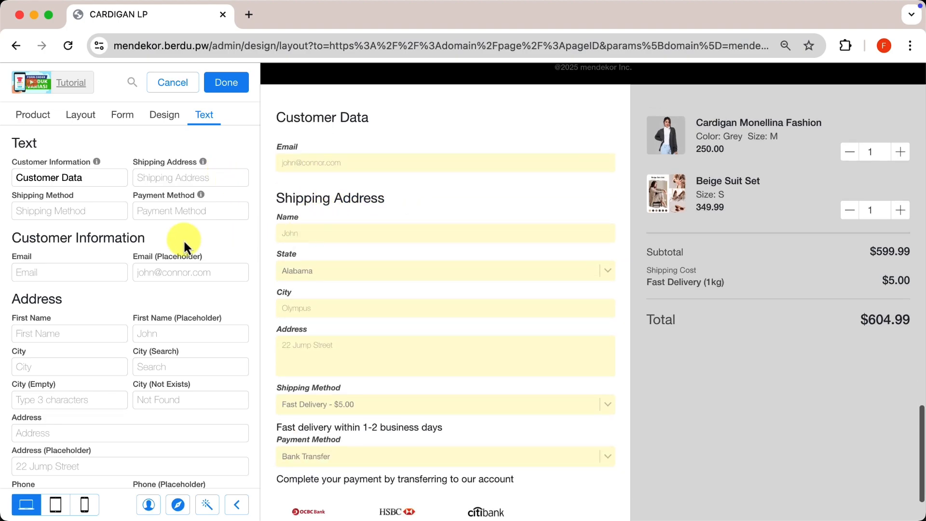
- Review the remaining text labels of the checkout form and apply the form's settings
{"action": "scroll", "coordinate": [137, 318], "scroll_direction": "down", "scroll_amount": 5}
{"action": "scroll", "coordinate": [137, 318], "scroll_direction": "up", "scroll_amount": 3}
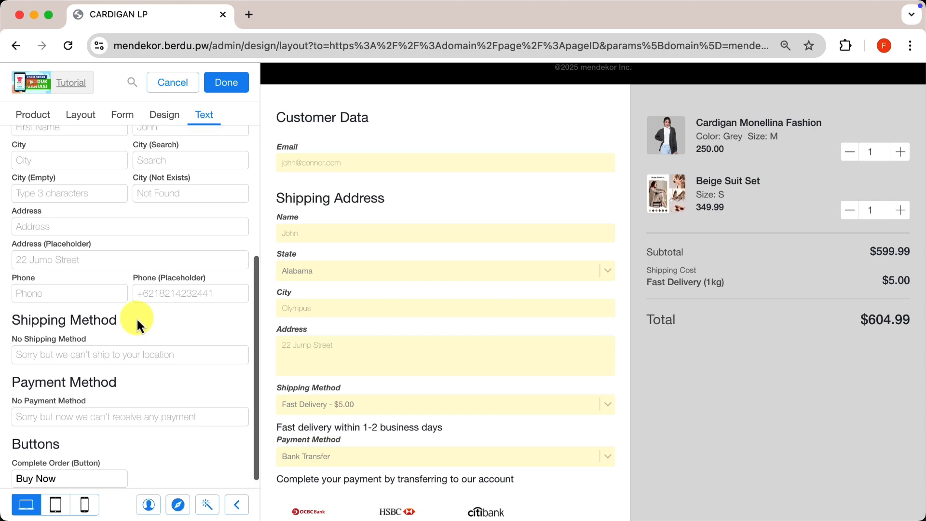
{"action": "left_click", "coordinate": [226, 85]}
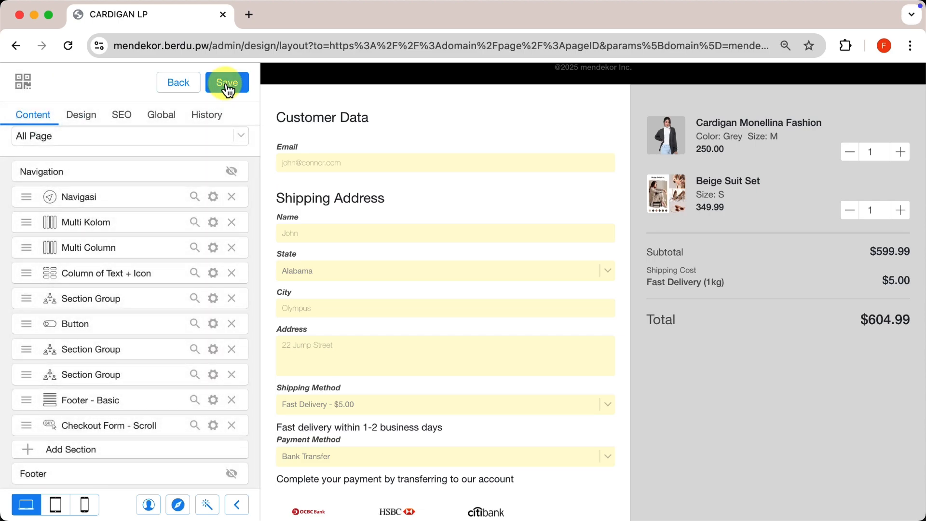
- Move the Checkout Form - Scroll section directly below the Button section and save the page
{"action": "scroll", "coordinate": [152, 376], "scroll_direction": "down", "scroll_amount": 1}
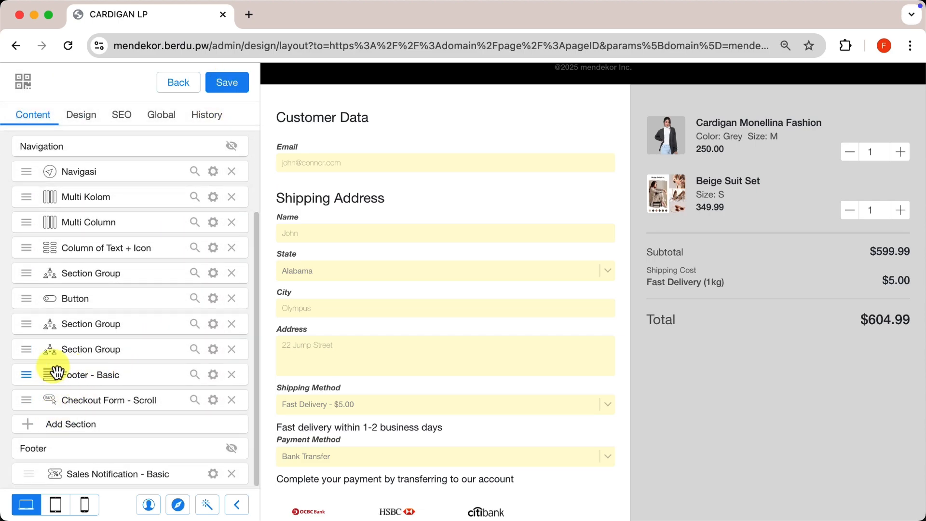
{"action": "left_click_drag", "start_coordinate": [26, 400], "coordinate": [25, 314]}
{"action": "scroll", "coordinate": [569, 299], "scroll_direction": "down", "scroll_amount": 2}
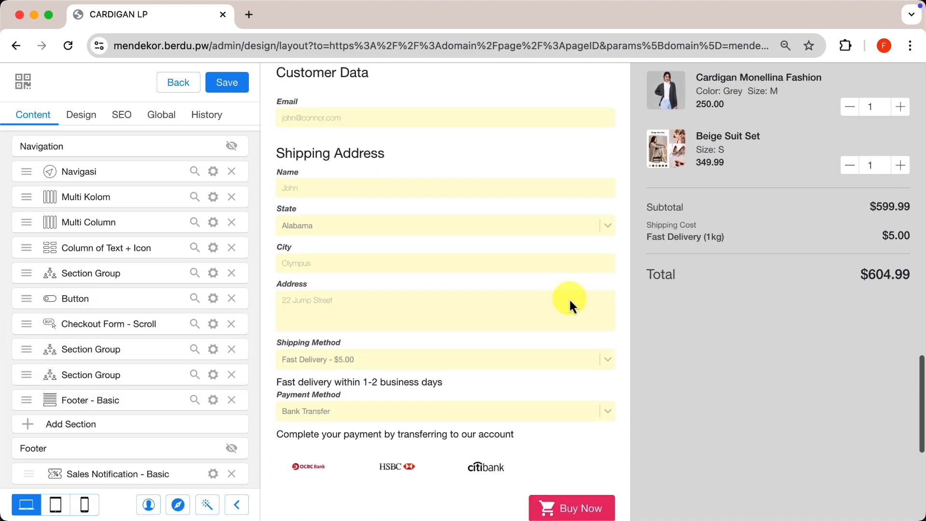
{"action": "scroll", "coordinate": [569, 304], "scroll_direction": "up", "scroll_amount": 3}
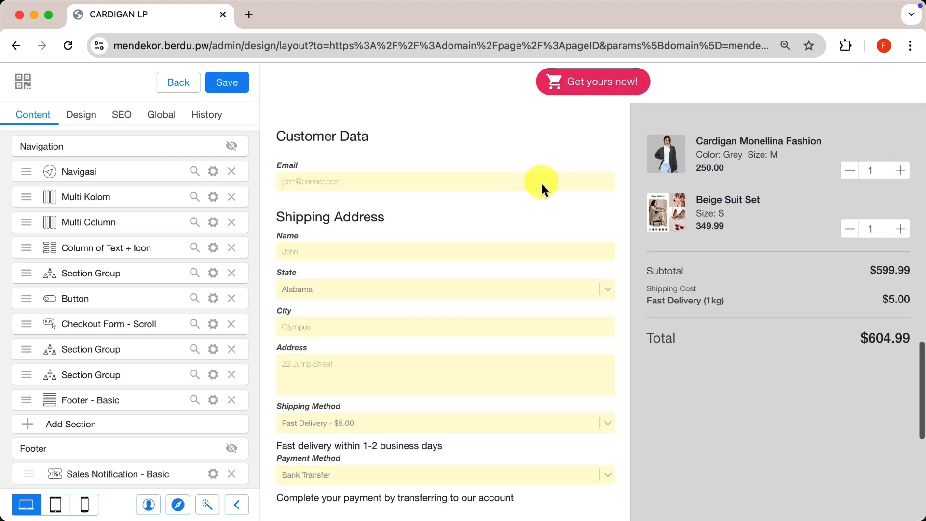
{"action": "left_click", "coordinate": [248, 90]}
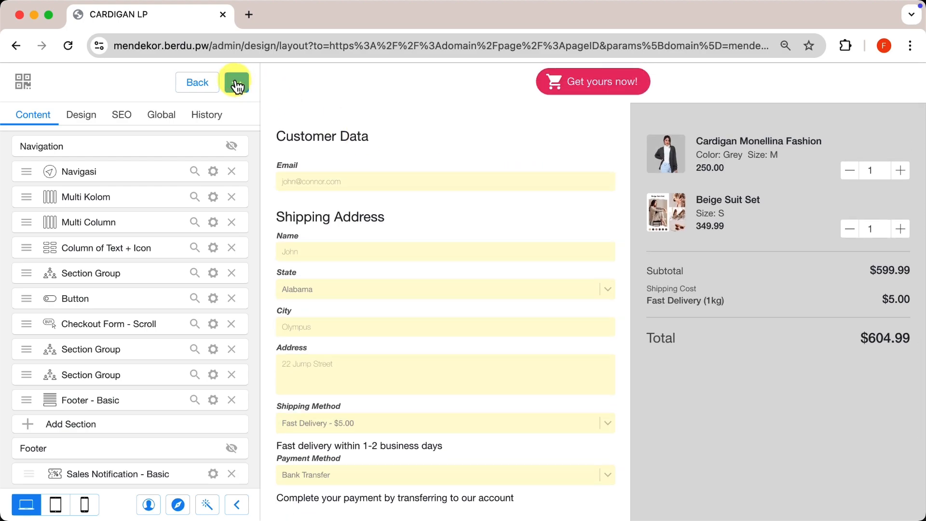
- Open the published landing page in a new tab and examine the checkout form on it
{"action": "left_click", "coordinate": [749, 106]}
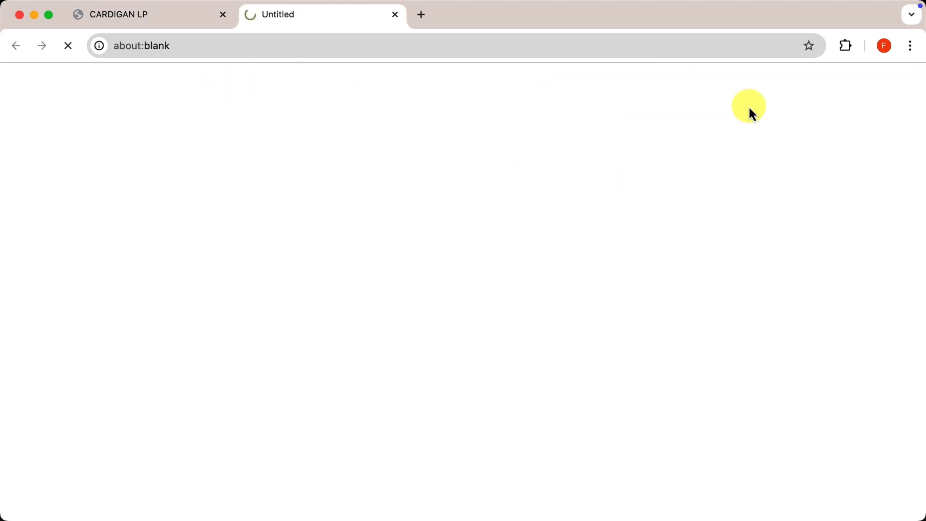
{"action": "scroll", "coordinate": [492, 256], "scroll_direction": "down", "scroll_amount": 10}
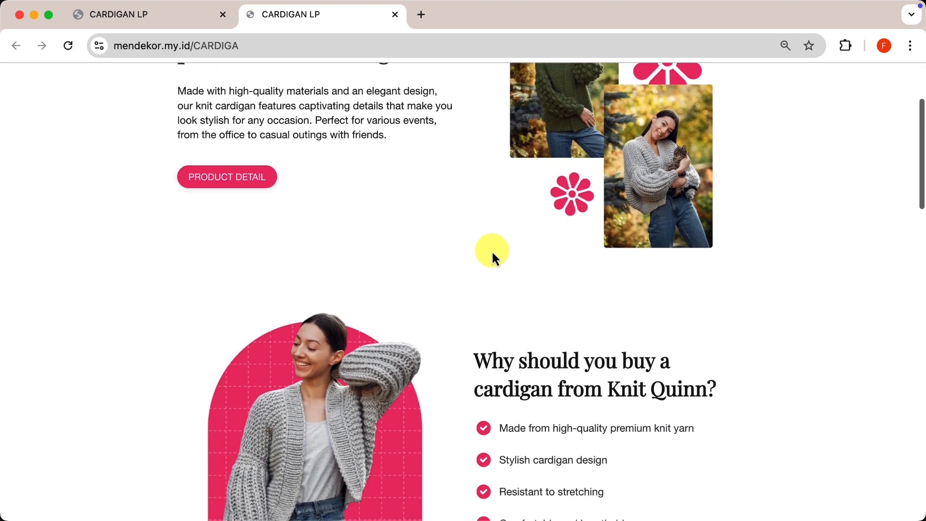
{"action": "scroll", "coordinate": [491, 250], "scroll_direction": "down", "scroll_amount": 15}
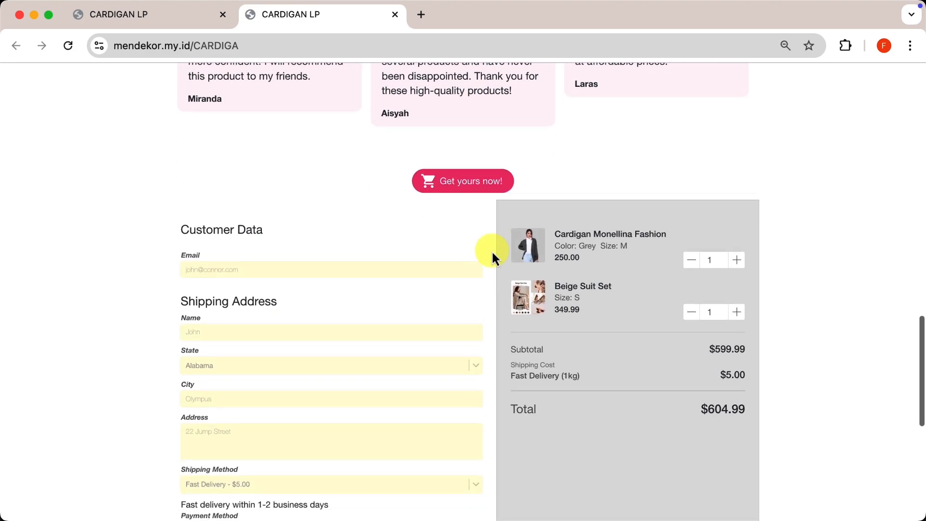
{"action": "scroll", "coordinate": [492, 249], "scroll_direction": "down", "scroll_amount": 1}
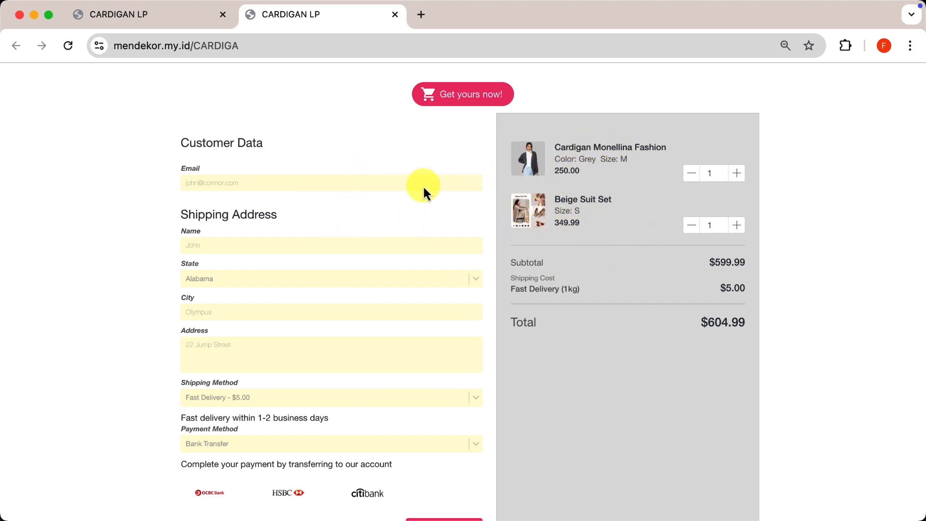
- Fill in the customer's email, name, city and street address in the checkout form and submit the order
{"action": "scroll", "coordinate": [389, 236], "scroll_direction": "down", "scroll_amount": 1}
{"action": "left_click", "coordinate": [418, 151]}
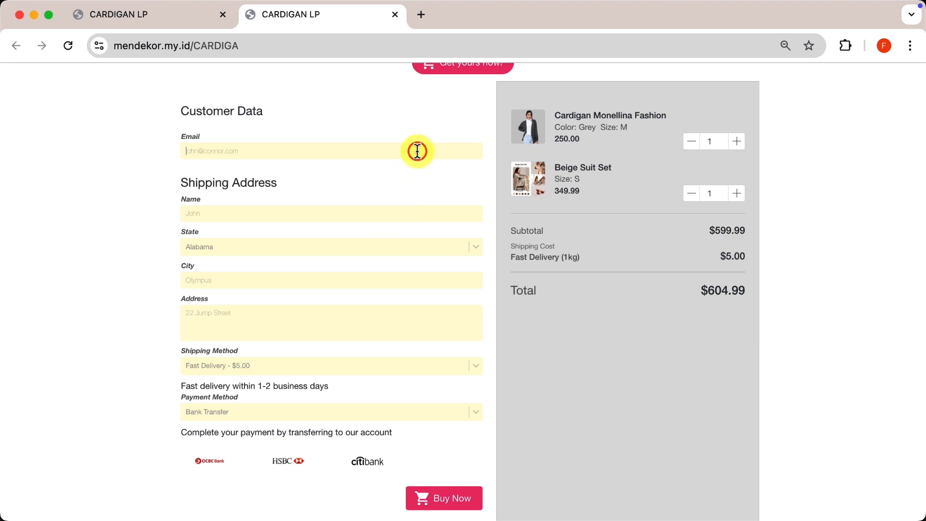
{"action": "type", "text": "Sara"}
{"action": "type", "text": "Alabama"}
{"action": "key", "text": "Tab"}
{"action": "type", "text": "22"}
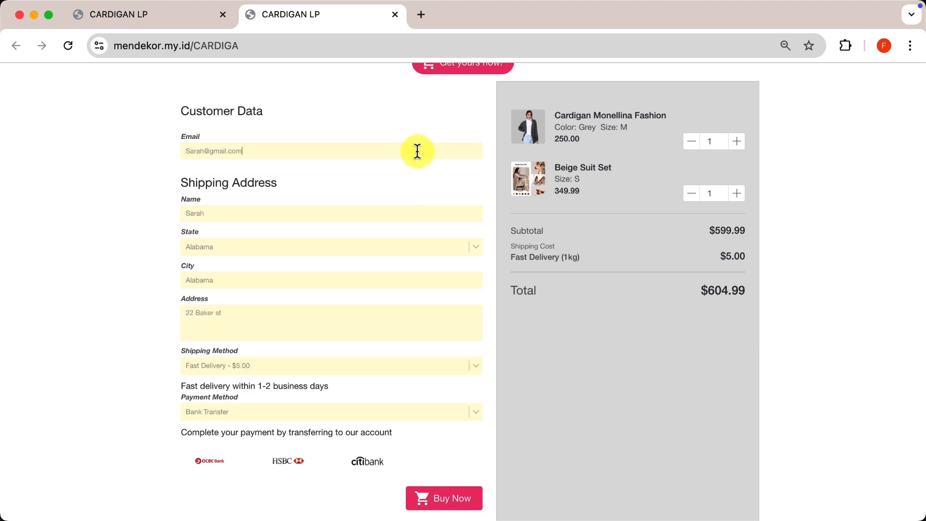
{"action": "scroll", "coordinate": [415, 280], "scroll_direction": "down", "scroll_amount": 3}
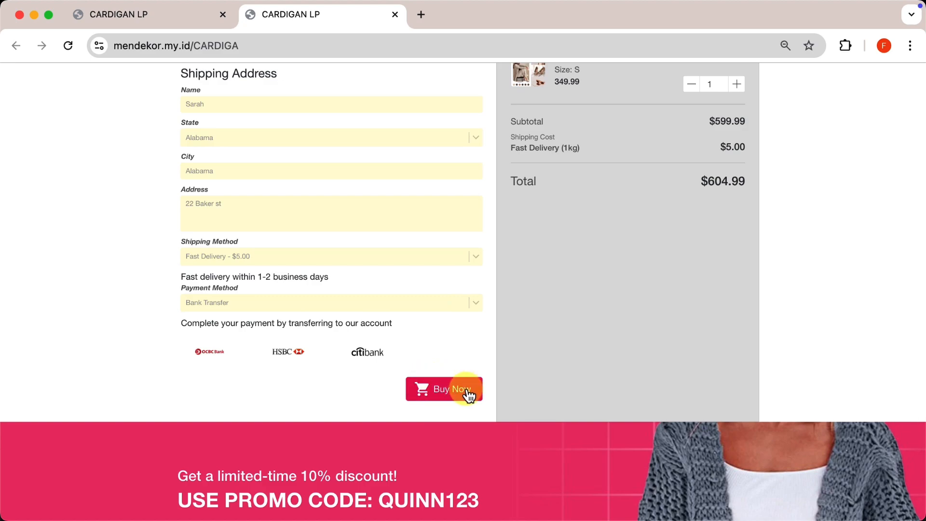
{"action": "left_click", "coordinate": [469, 395]}
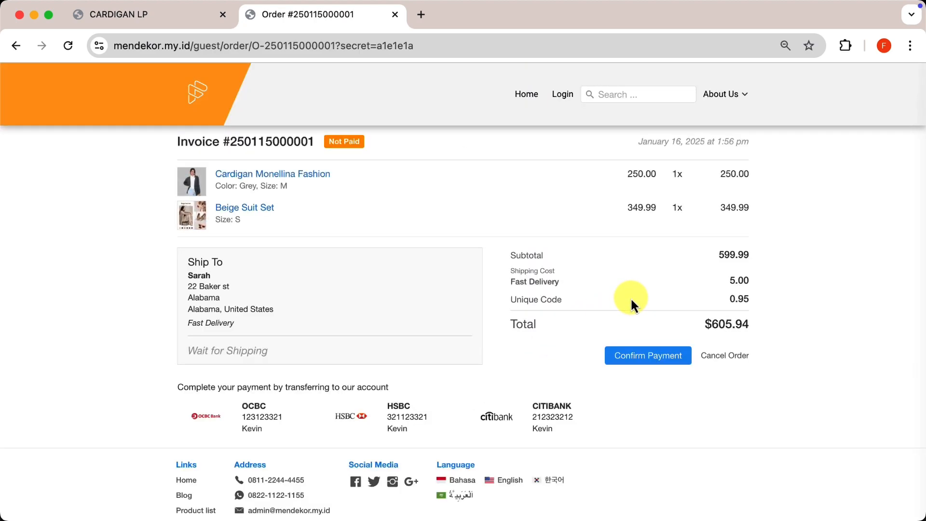